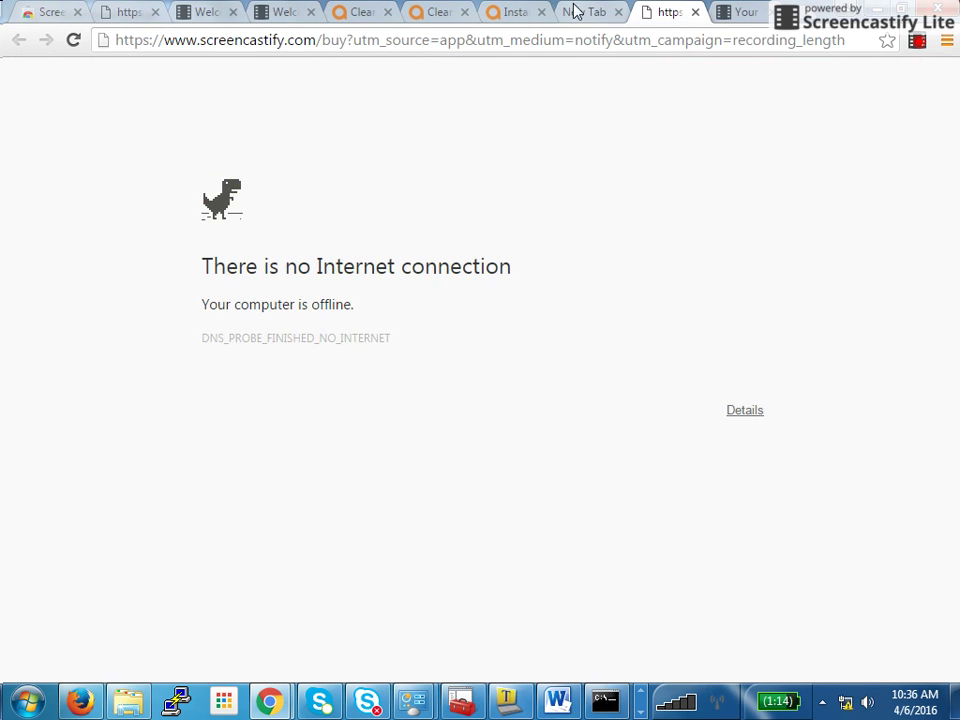
- Switch Chrome to the ClearPass Rules Editor tab showing Tips Role EQUALS [User Authenticated]
click(598, 14)
click(660, 16)
click(510, 12)
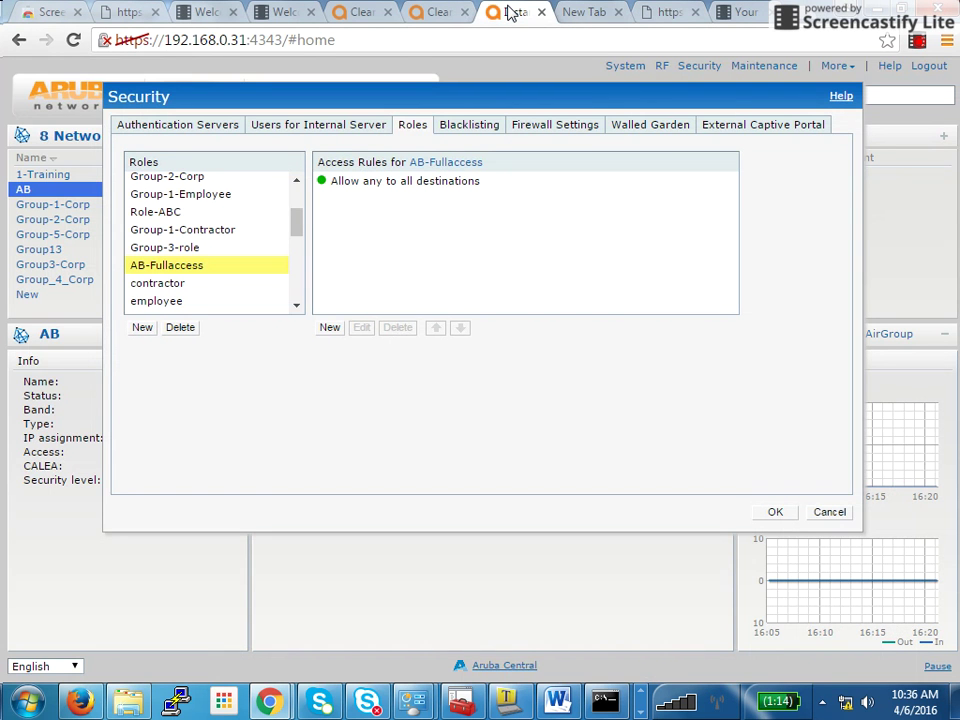
click(440, 12)
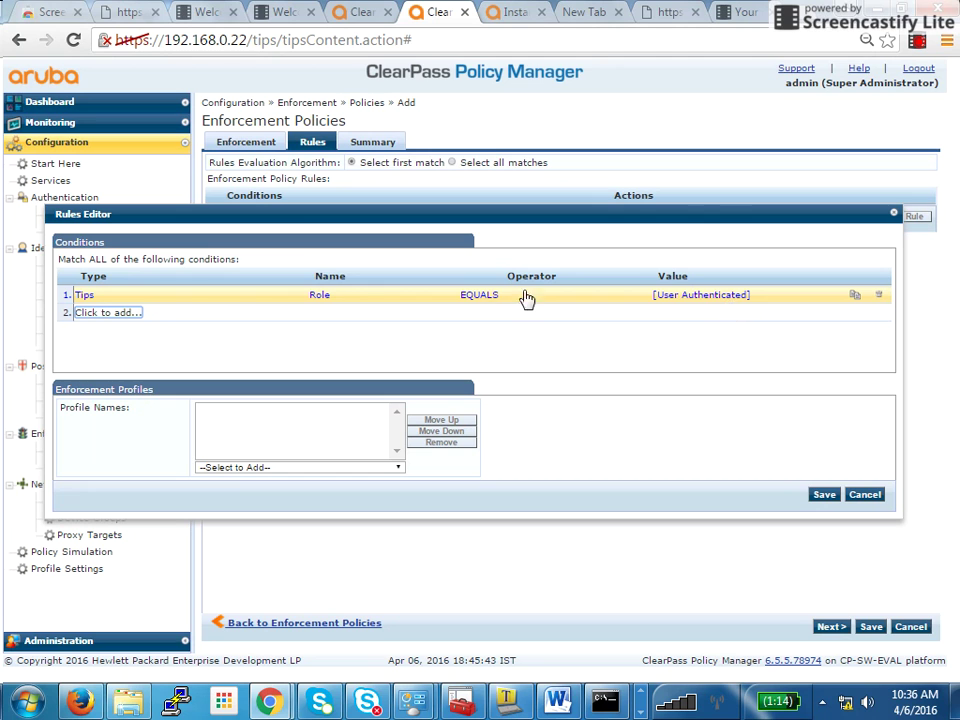
- Add the condition Tips Posture EQUALS HEALTHY (0) to the rule
click(138, 320)
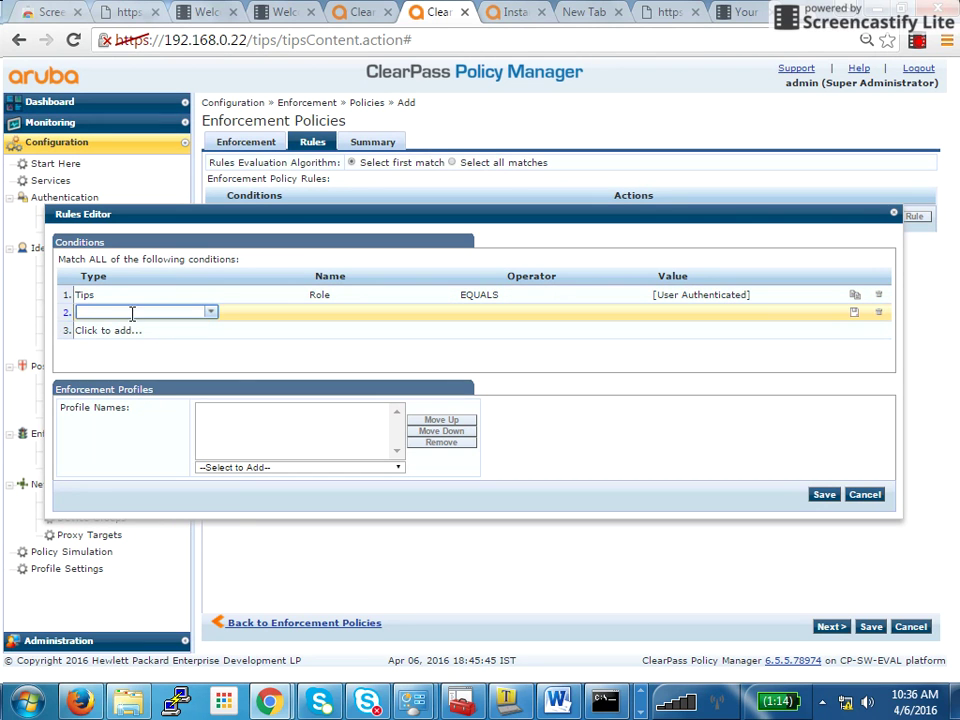
text(tips)
click(128, 331)
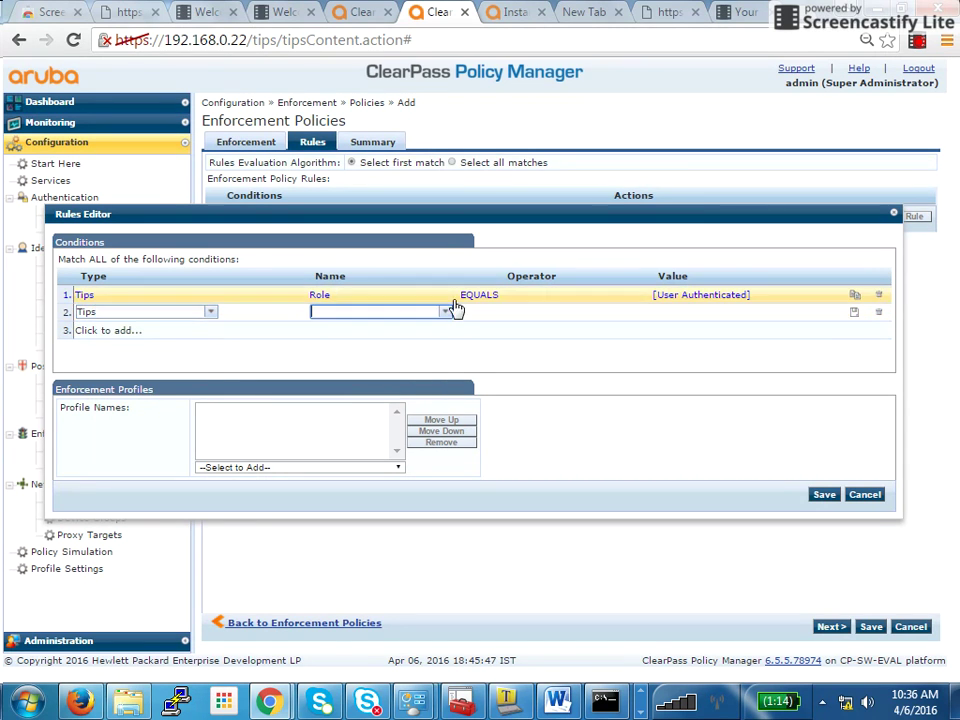
click(441, 313)
text(pos)
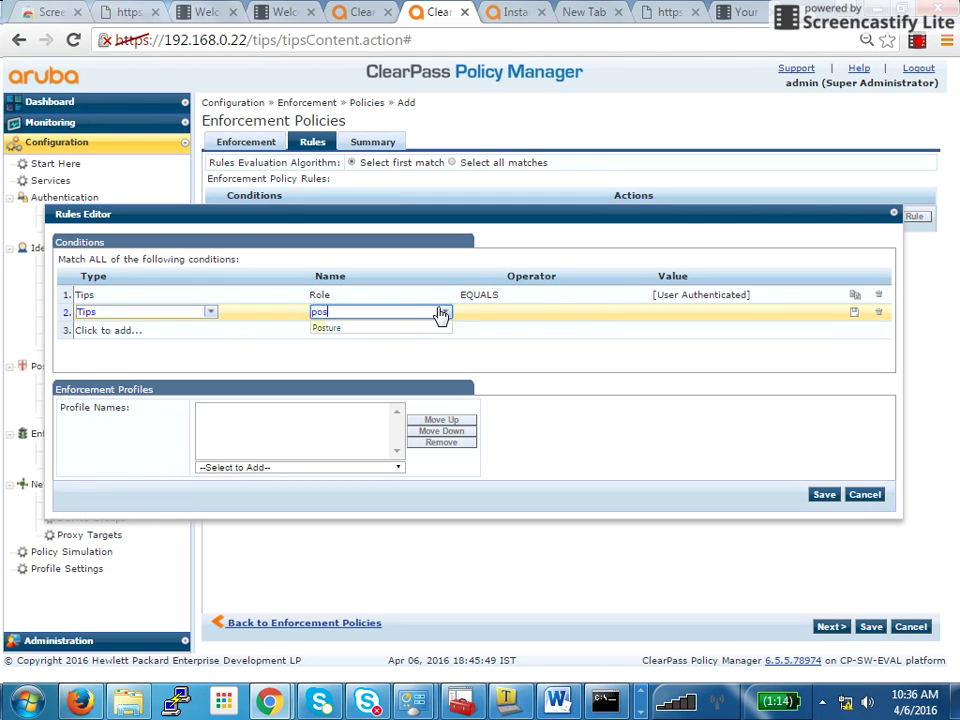
click(416, 330)
click(491, 314)
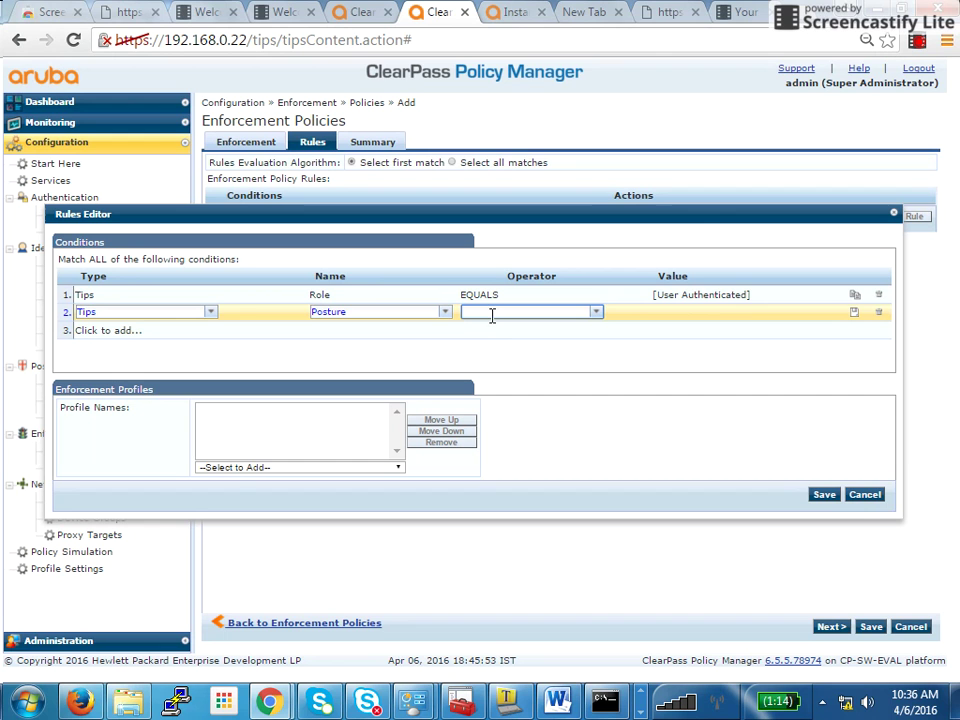
text(eq)
click(491, 336)
click(699, 311)
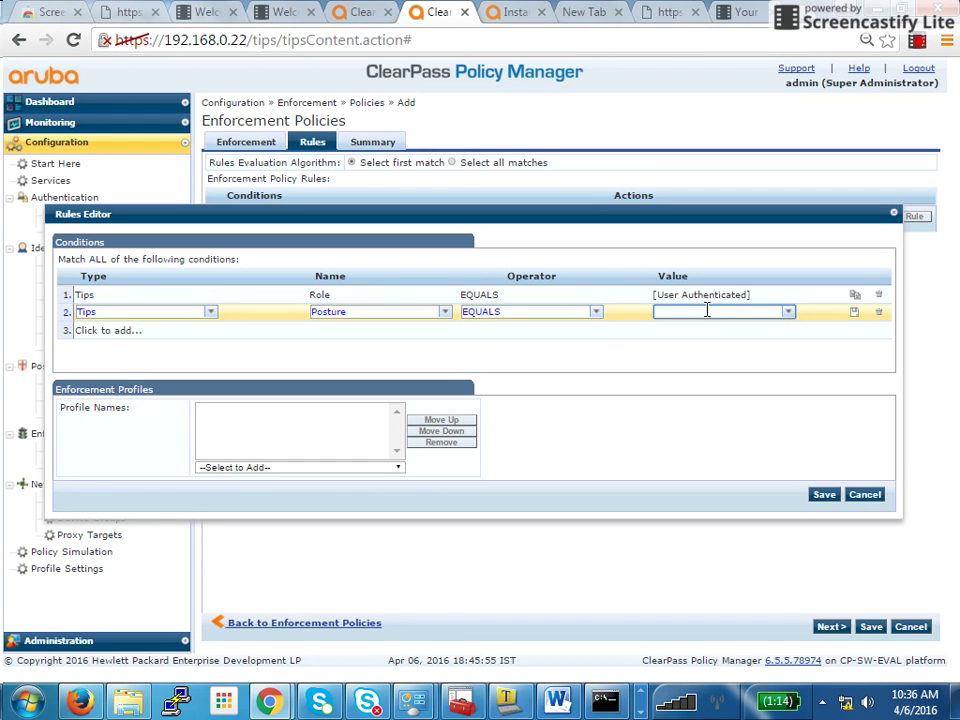
text(Hea)
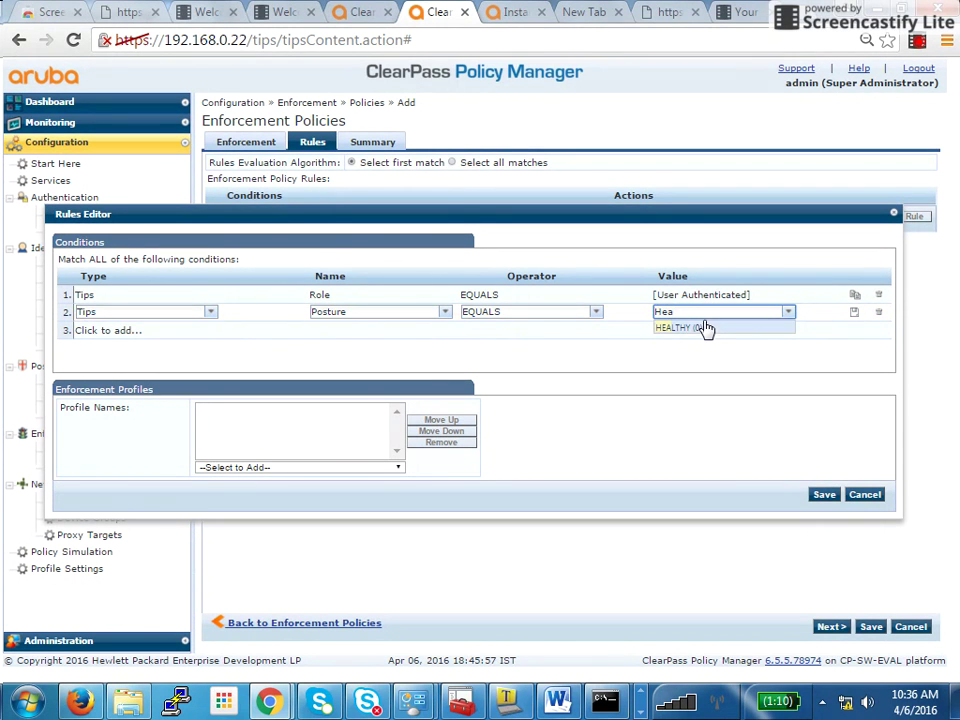
click(705, 329)
click(853, 313)
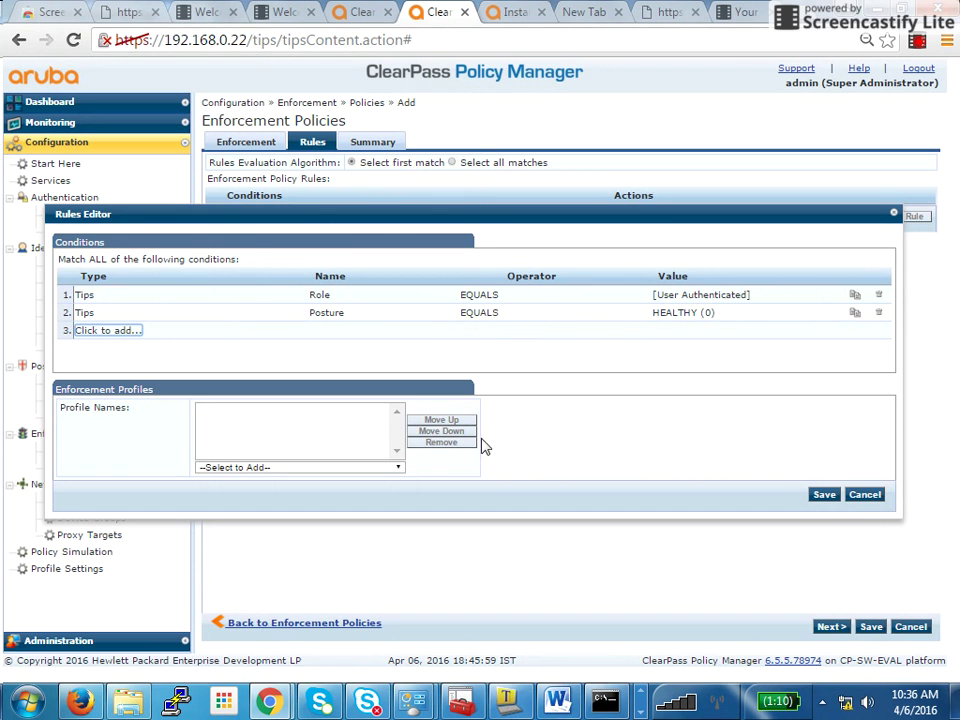
- Assign the [RADIUS] AB Full Access profile and save the rule
click(385, 468)
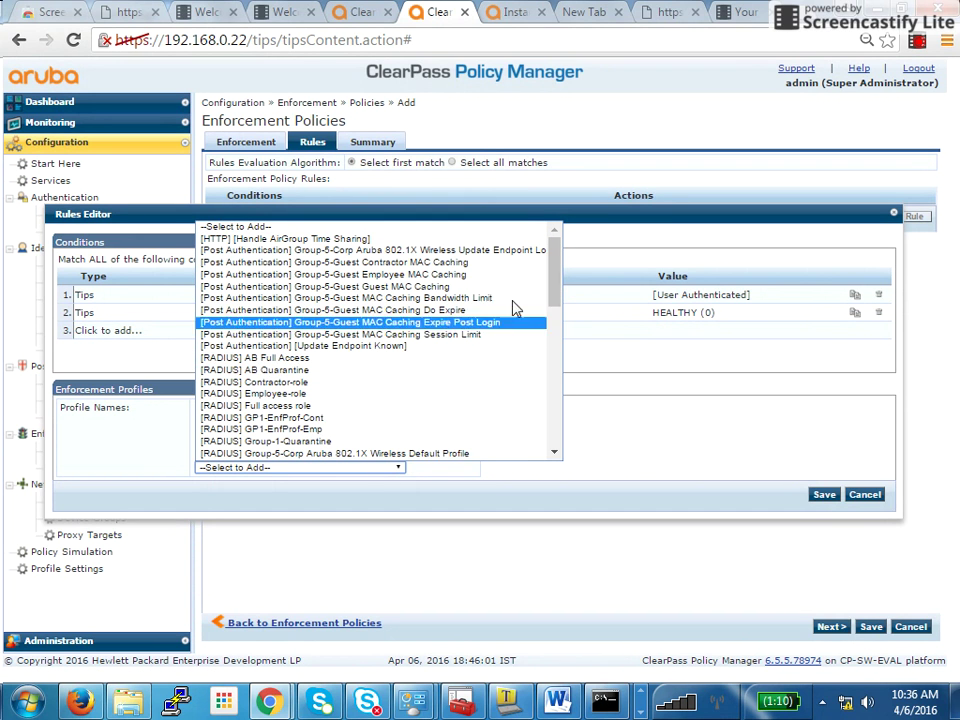
click(378, 358)
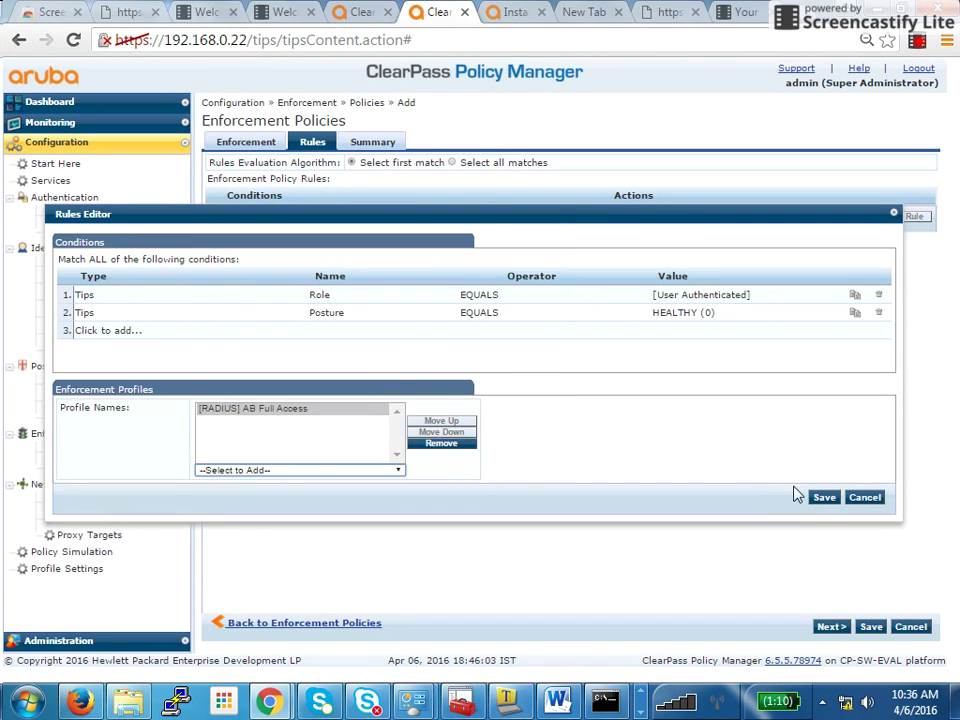
click(822, 497)
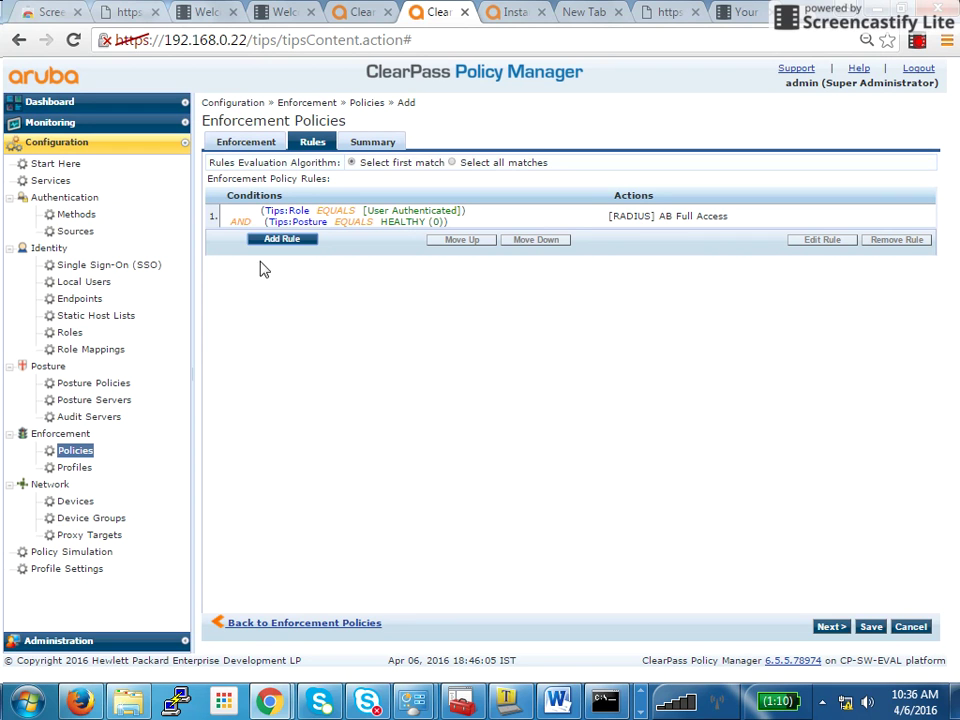
- Start a second rule with the condition Tips Role EQUALS [User Authenticated]
click(280, 239)
click(172, 304)
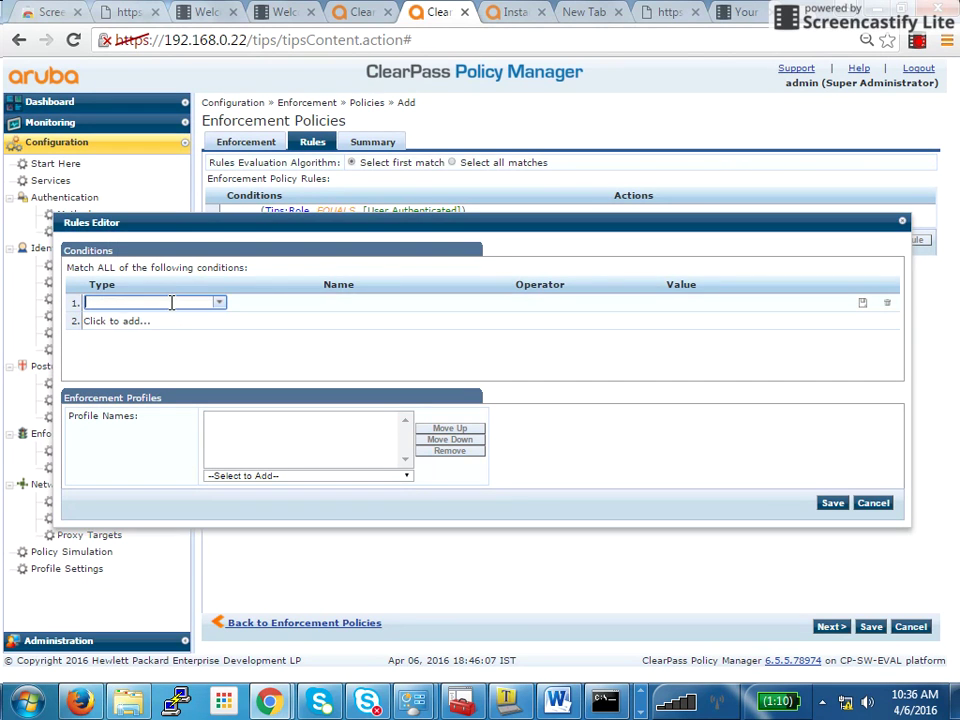
text(tips)
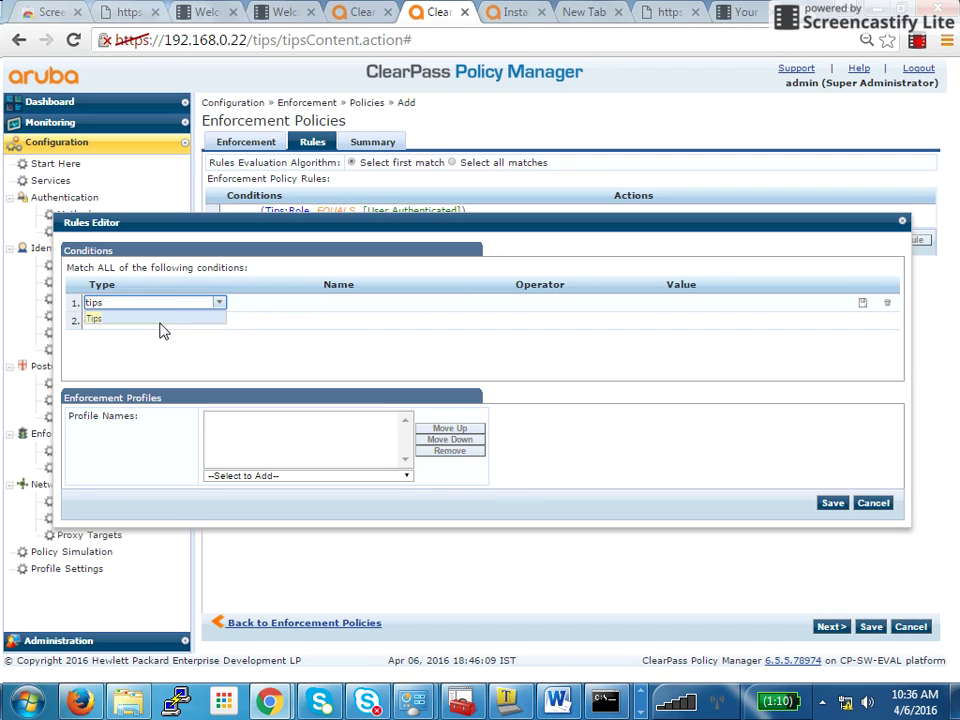
click(160, 319)
text(rol)
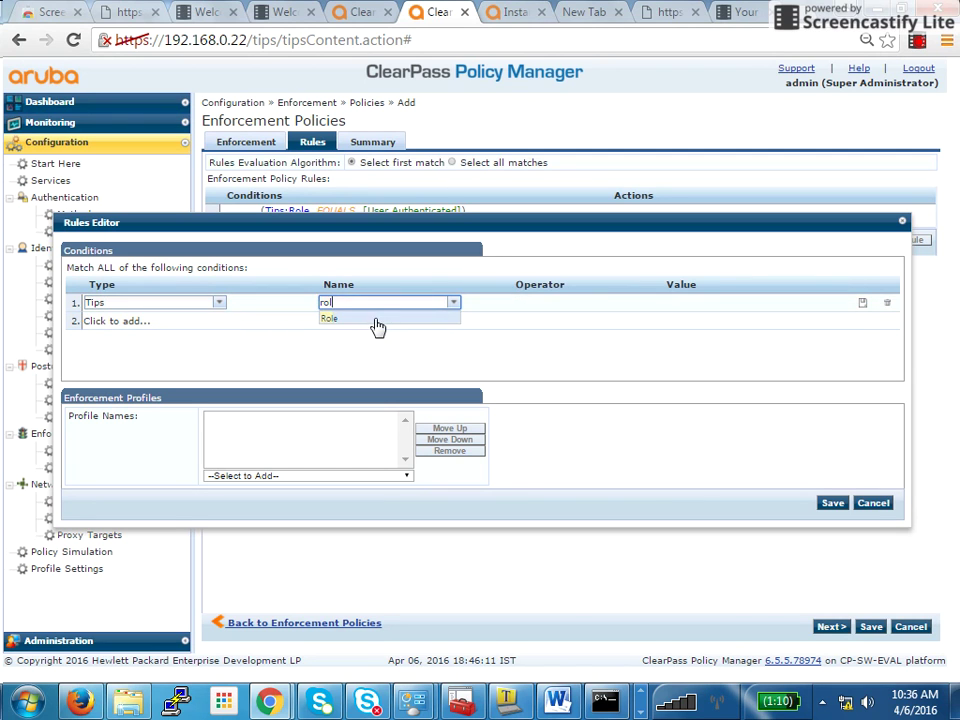
click(373, 324)
text(eq)
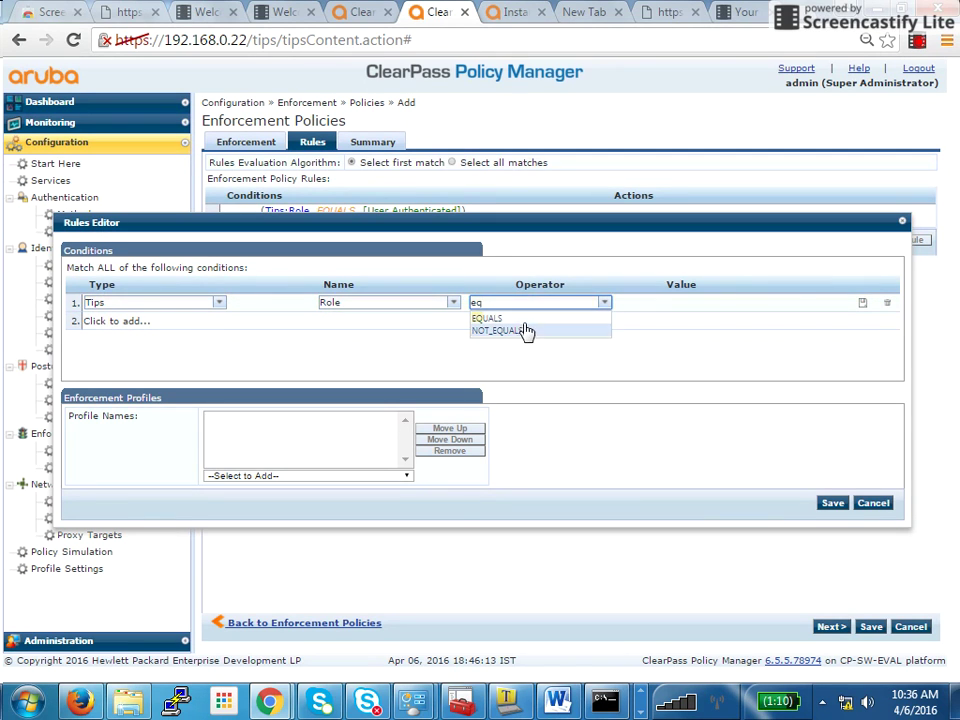
click(523, 318)
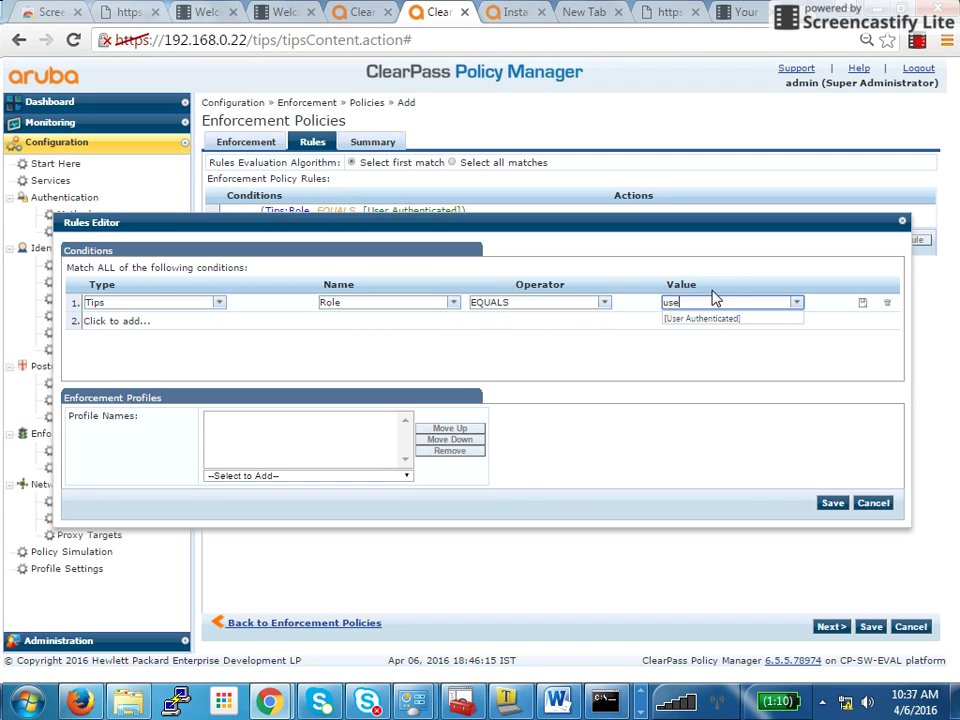
click(707, 327)
click(170, 323)
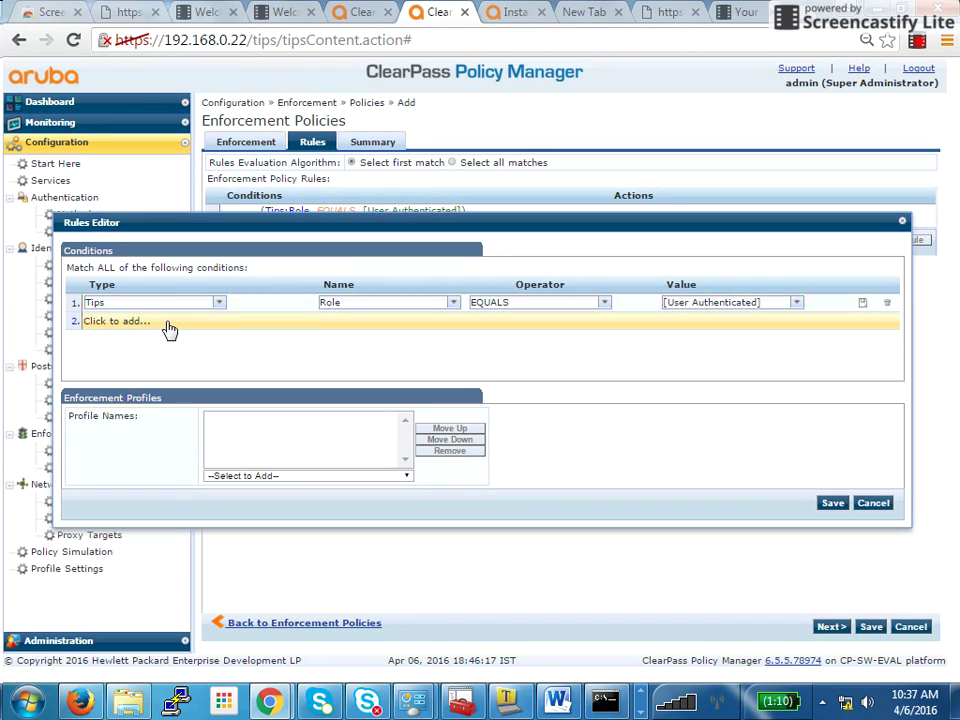
- Add a second condition Tips Posture NOT_EQUALS HEALTHY (0)
click(167, 322)
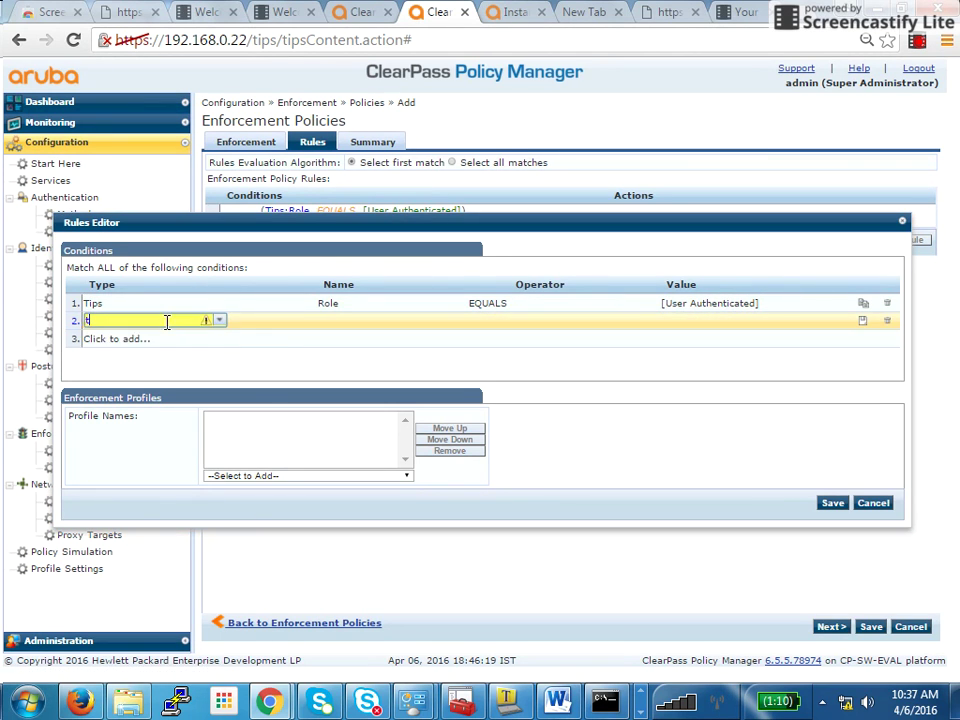
text(tip)
click(172, 340)
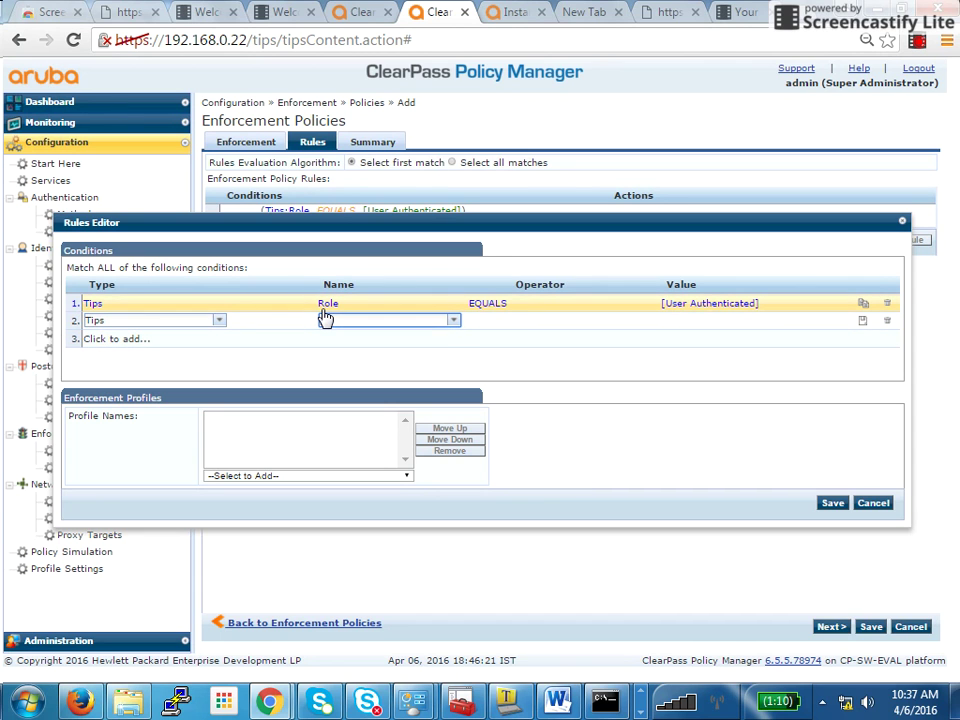
click(325, 318)
click(345, 335)
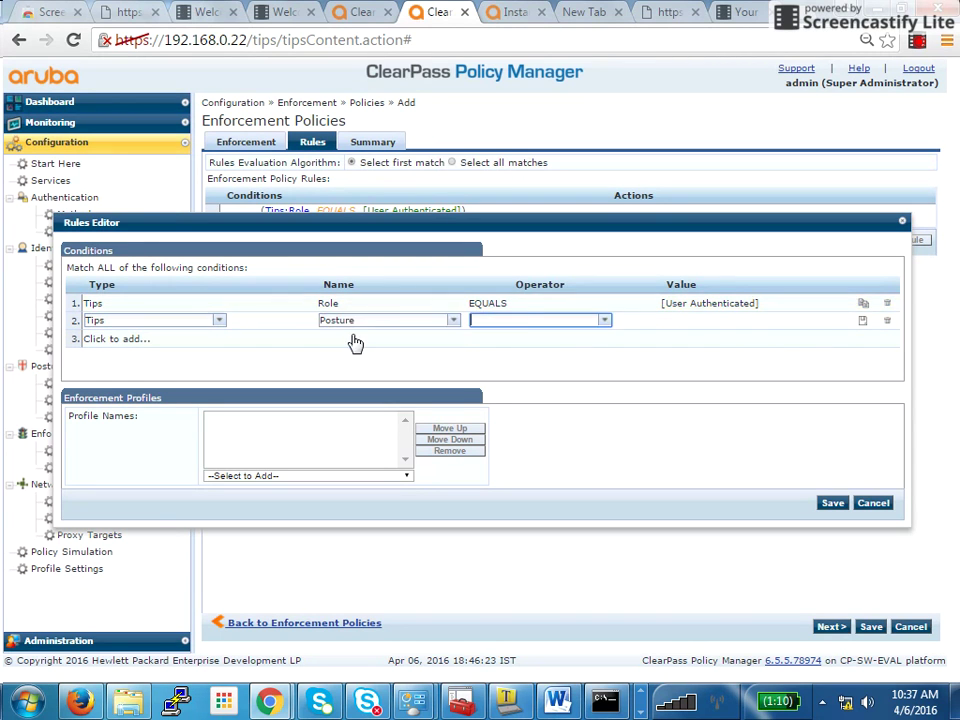
click(531, 320)
text(not)
click(531, 337)
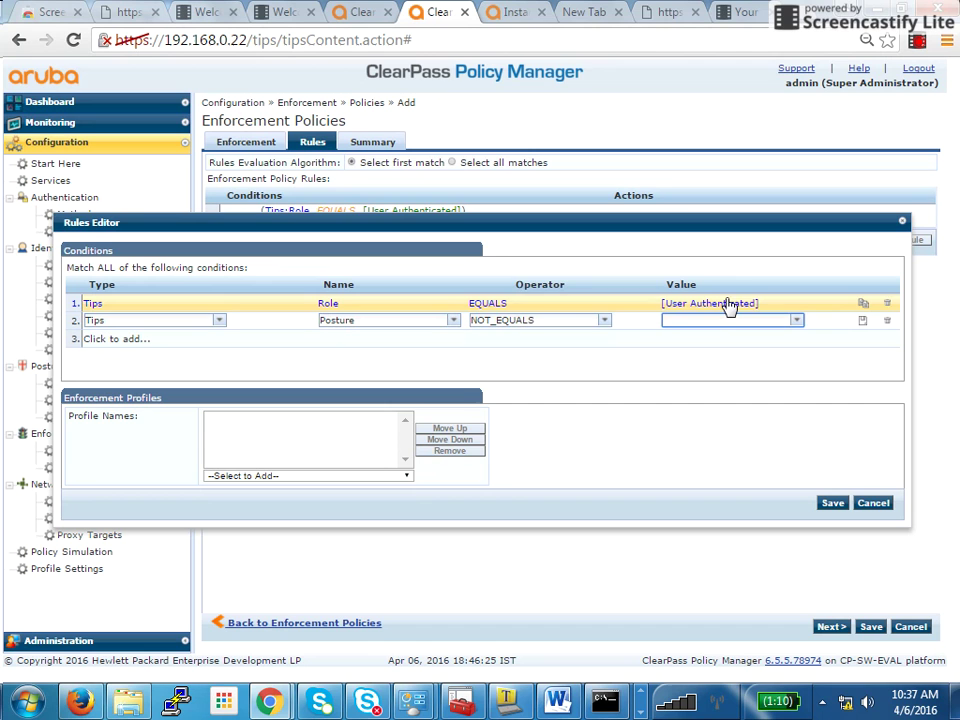
text(hea)
click(716, 337)
click(860, 322)
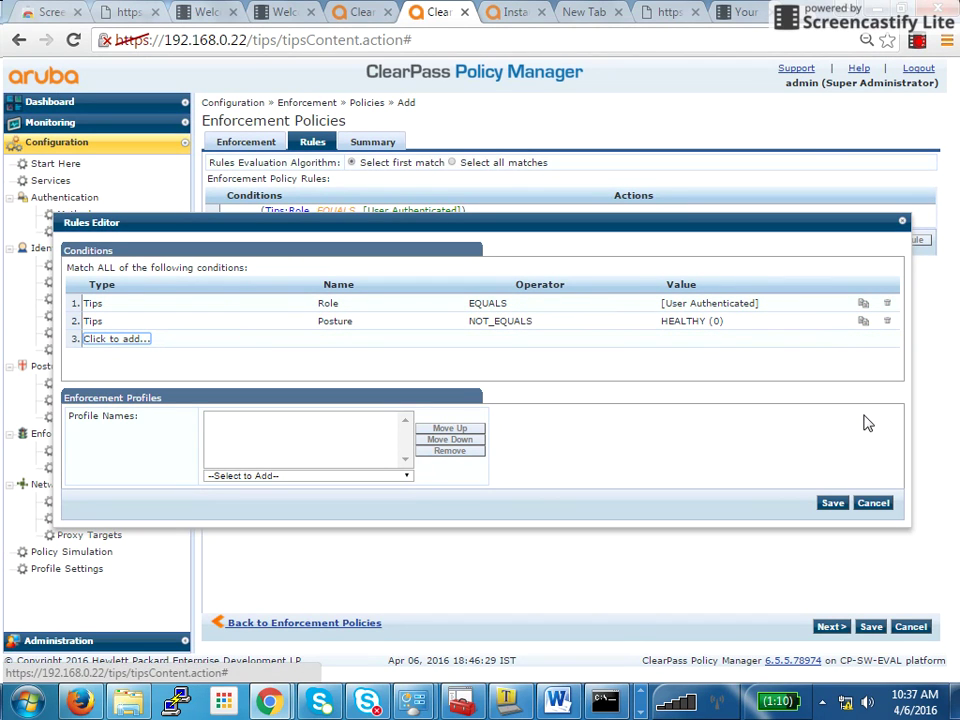
- Assign the [RADIUS] AB Quarantine profile to the rule
click(832, 504)
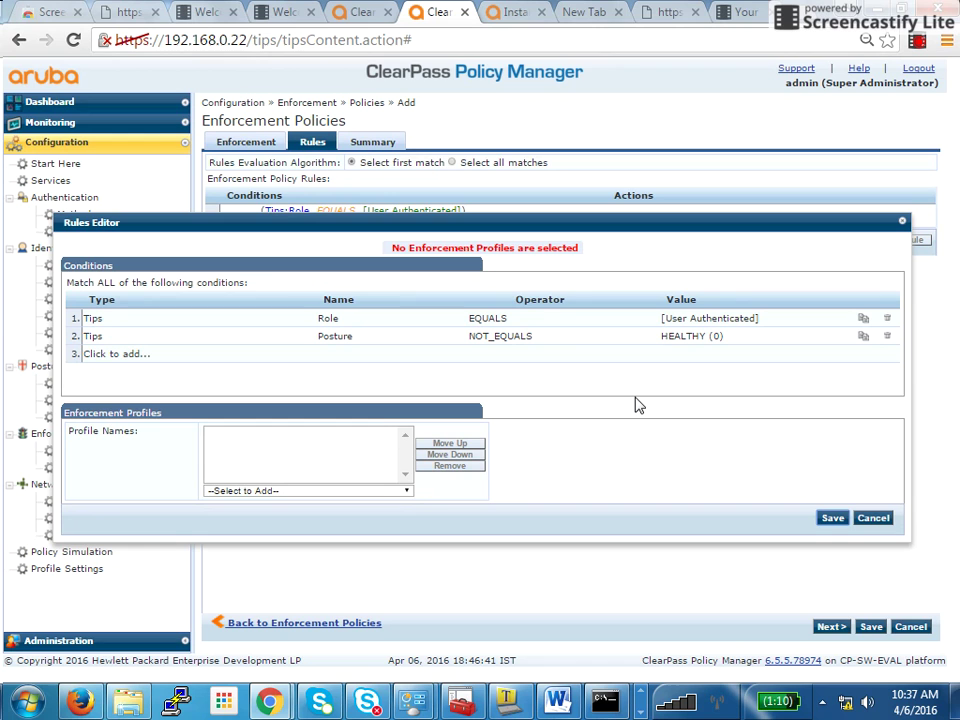
click(390, 492)
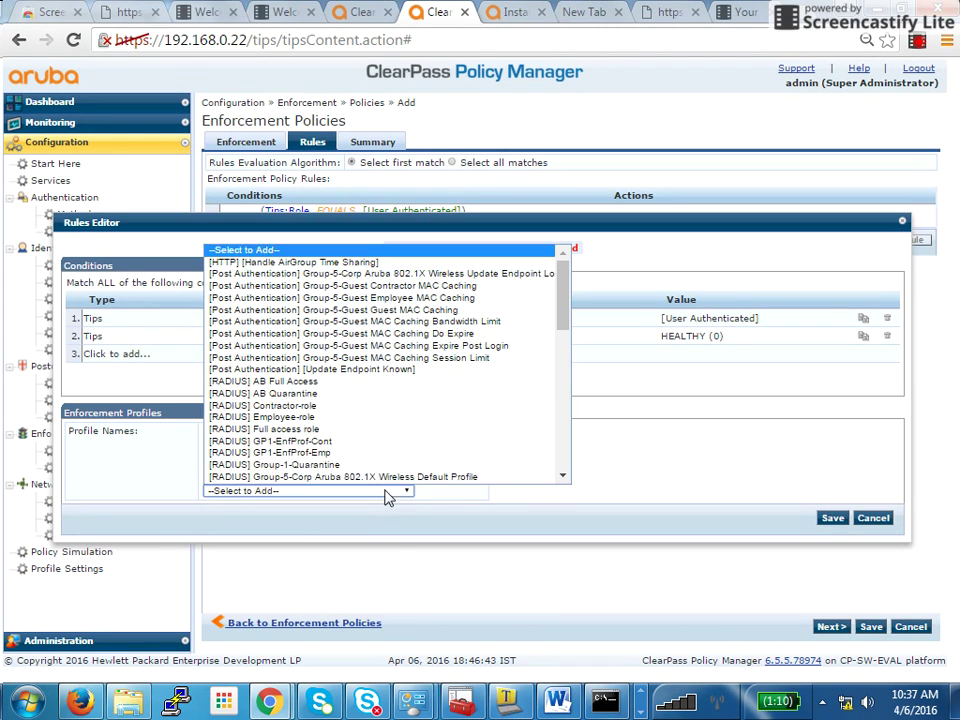
click(338, 396)
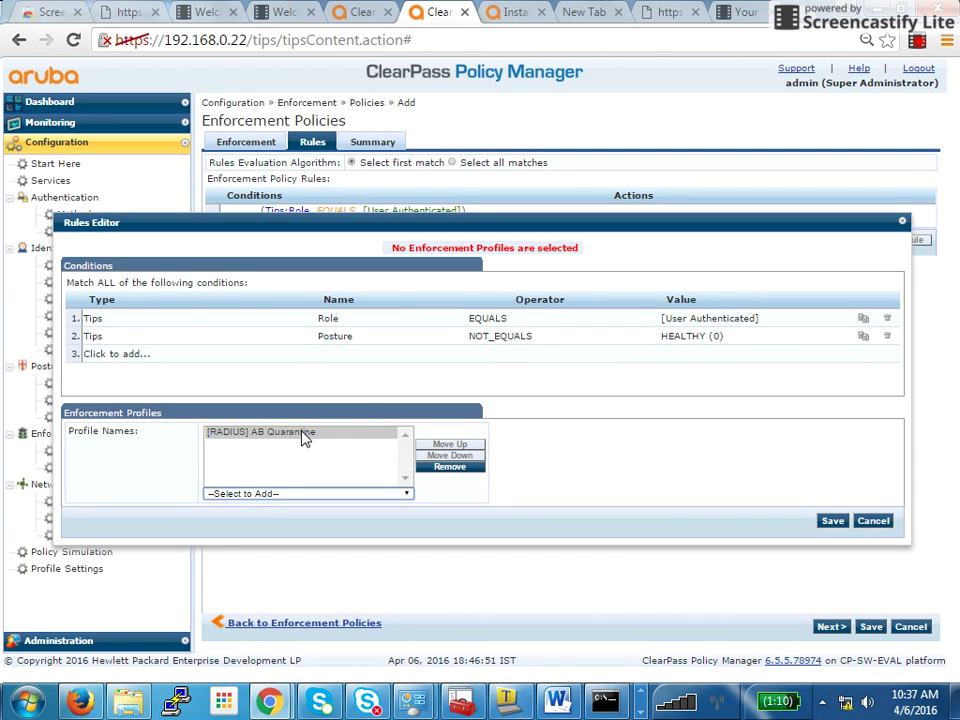
- Save the quarantine rule, then save the AB Corporate Policy enforcement policy
click(832, 521)
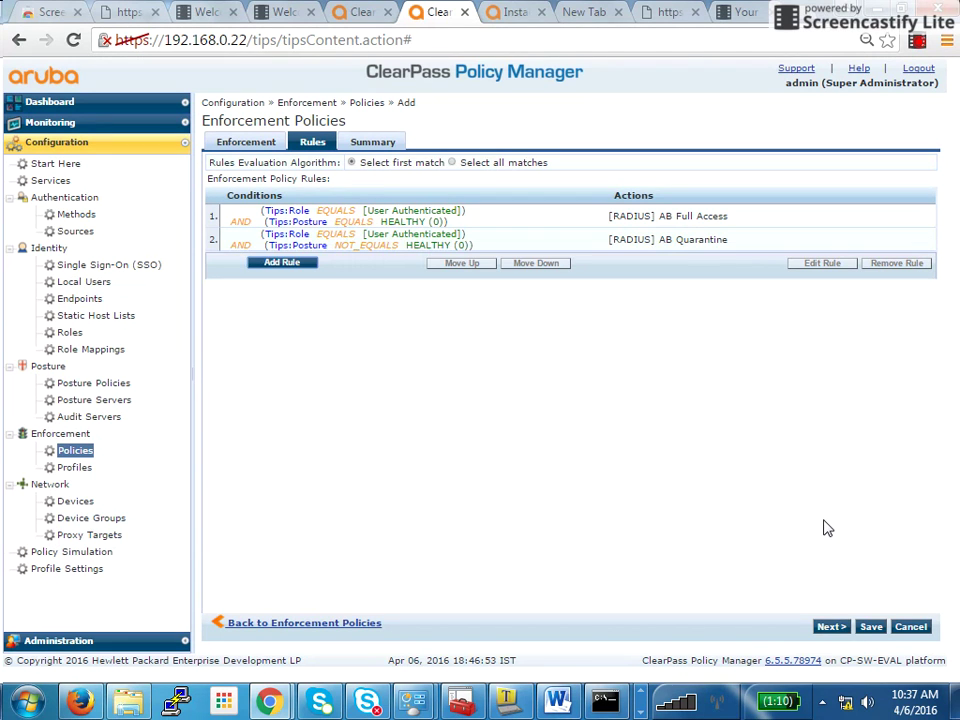
click(869, 632)
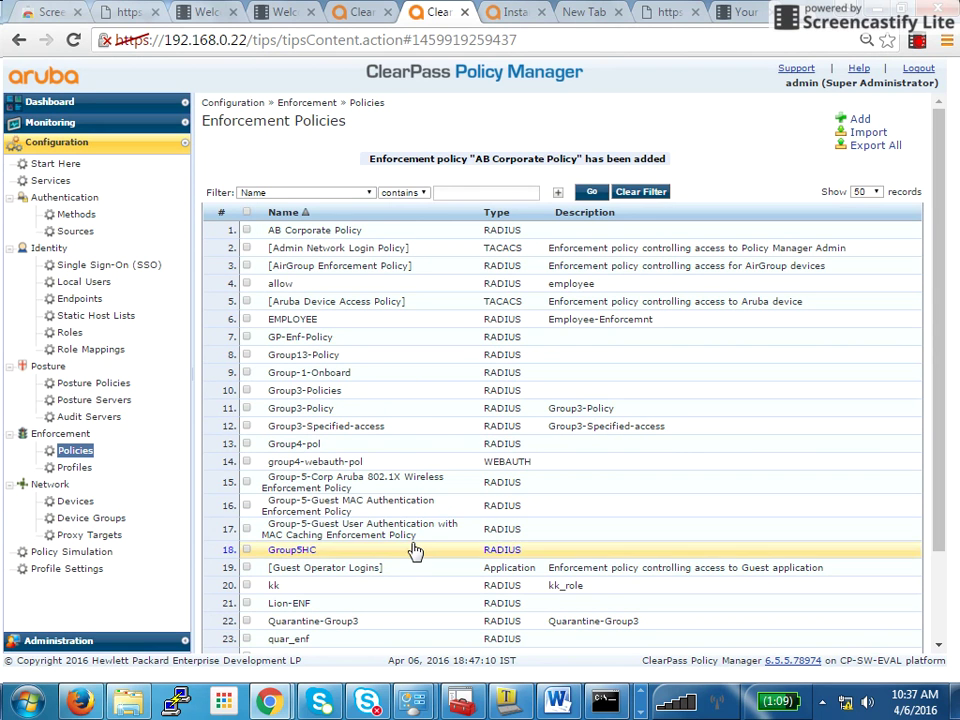
- Start an 802.1X Wireless service from Services, then discard it unsaved
click(50, 180)
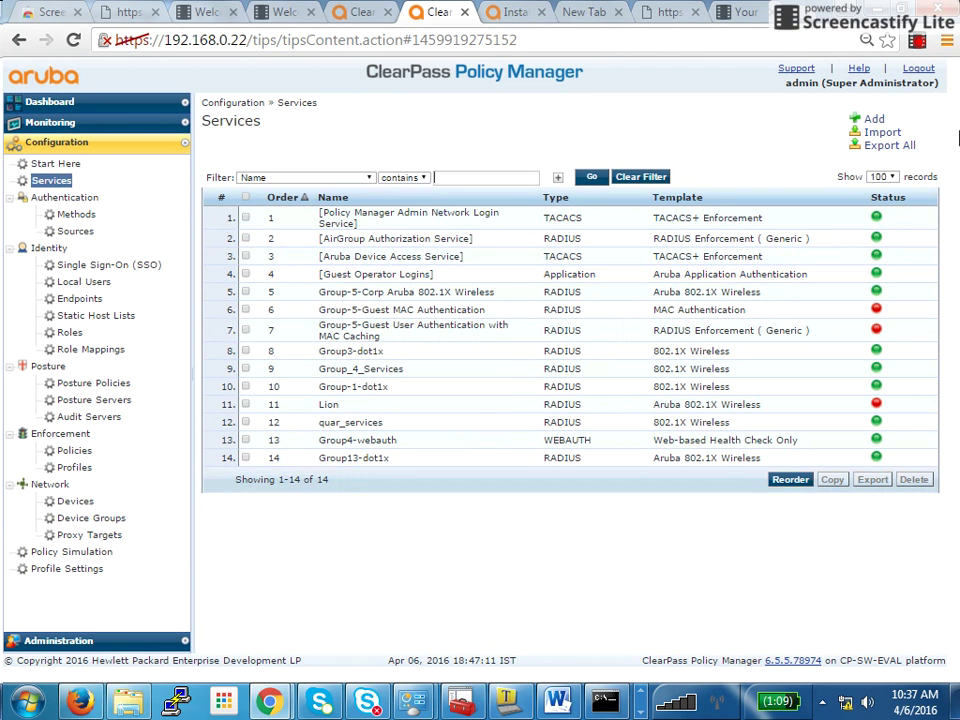
click(872, 120)
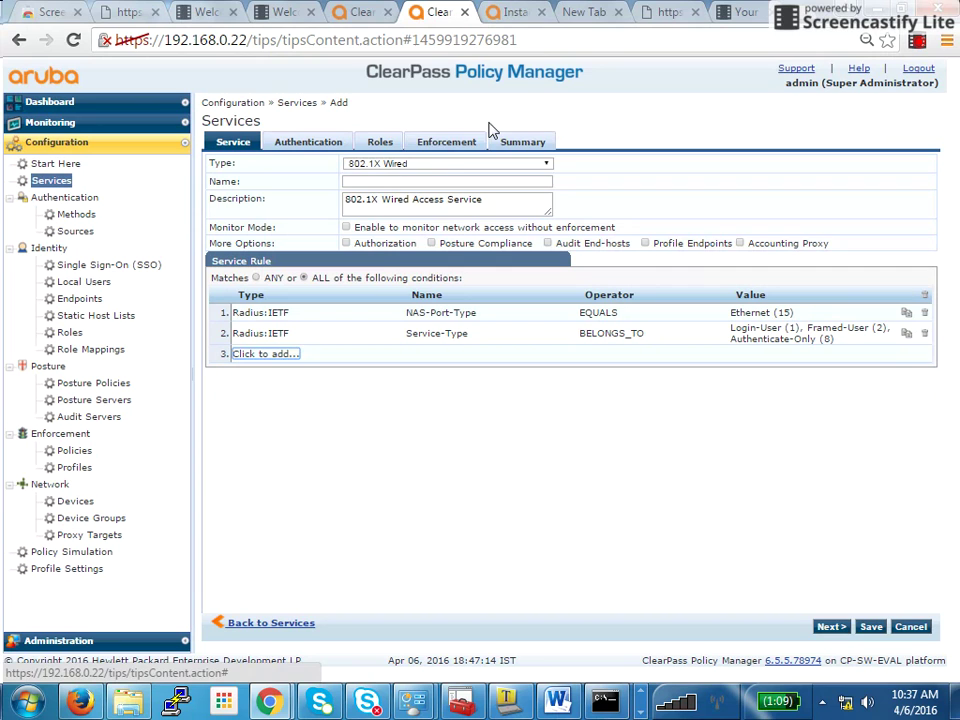
click(446, 164)
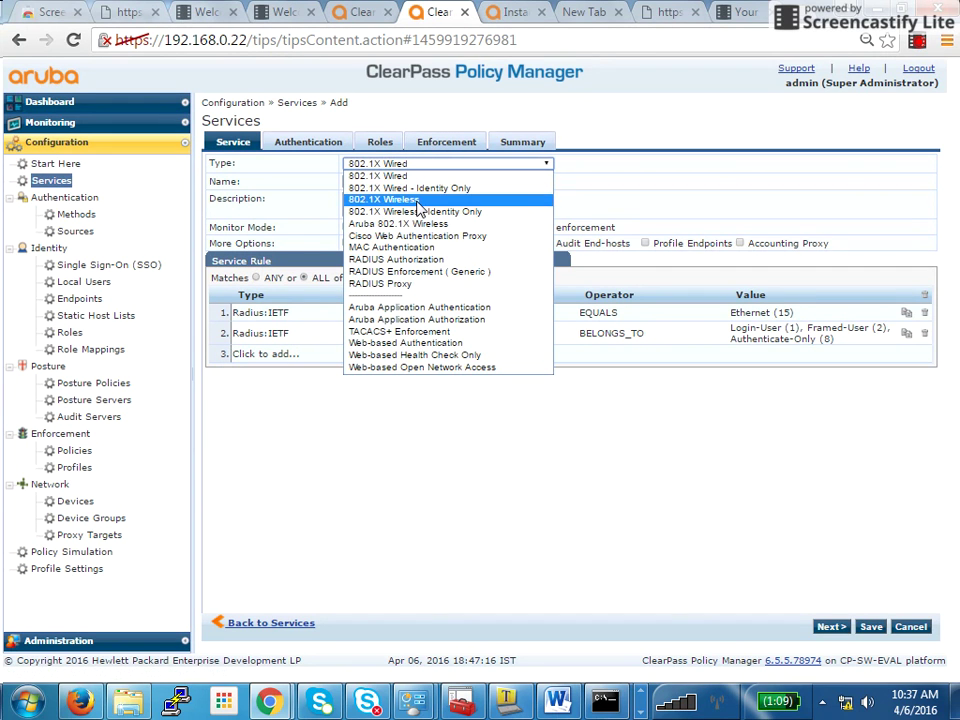
click(418, 200)
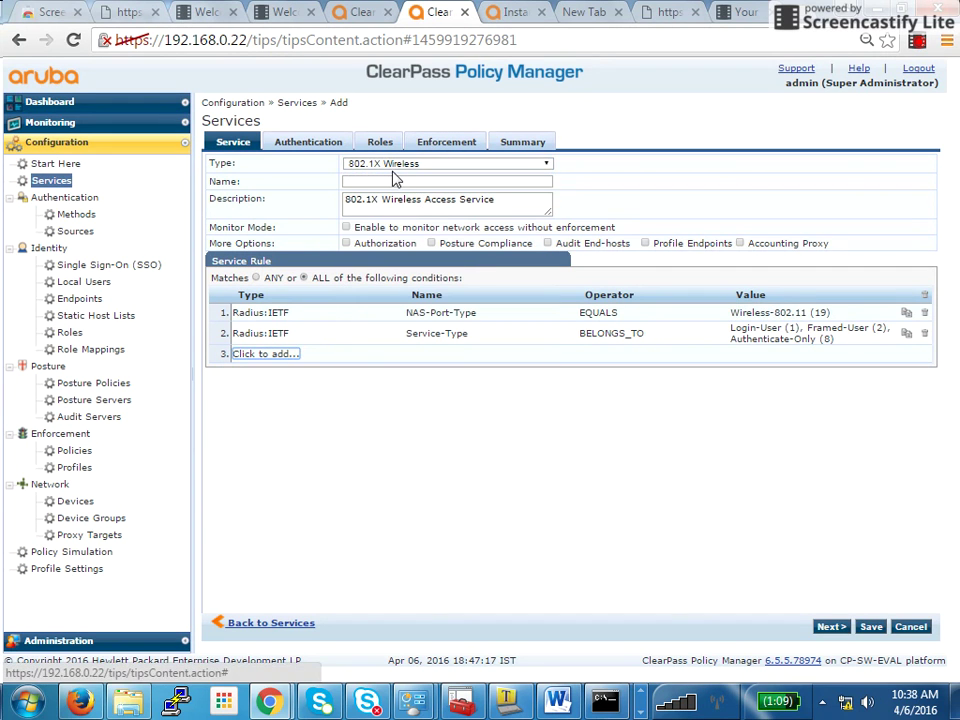
click(56, 167)
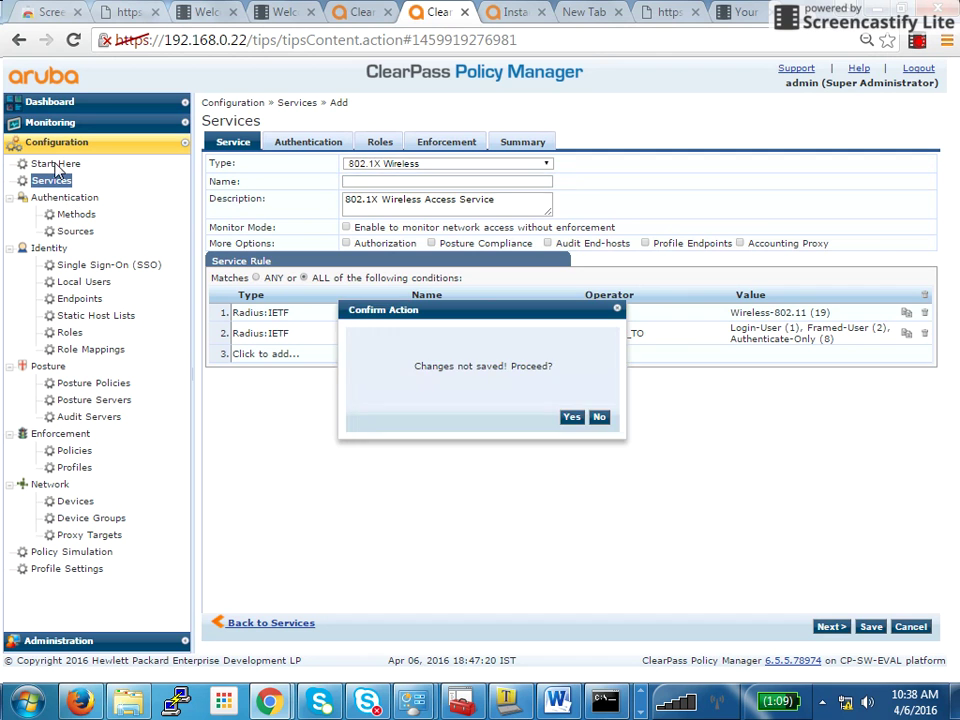
click(571, 416)
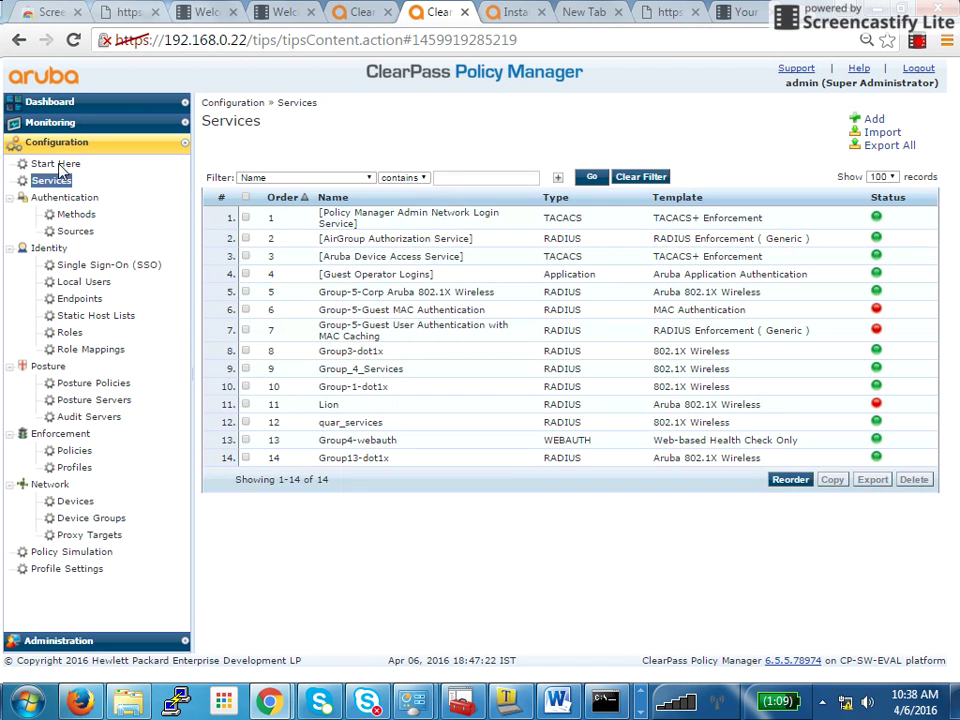
- Look at the Aruba 802.1X Wireless Start Here template, then return to the Services list
click(58, 165)
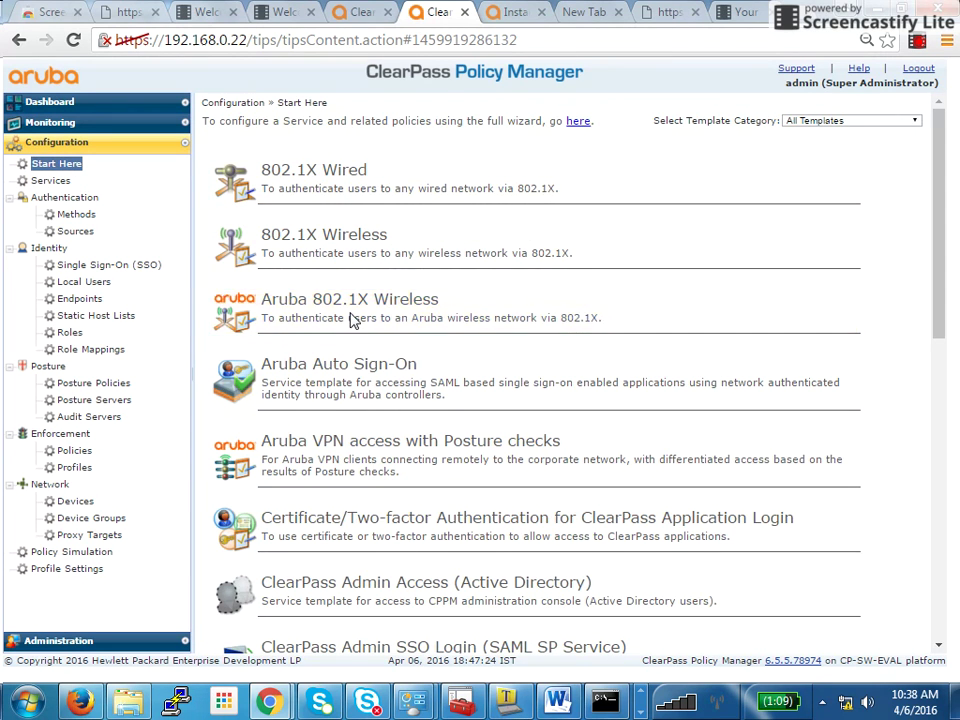
click(352, 320)
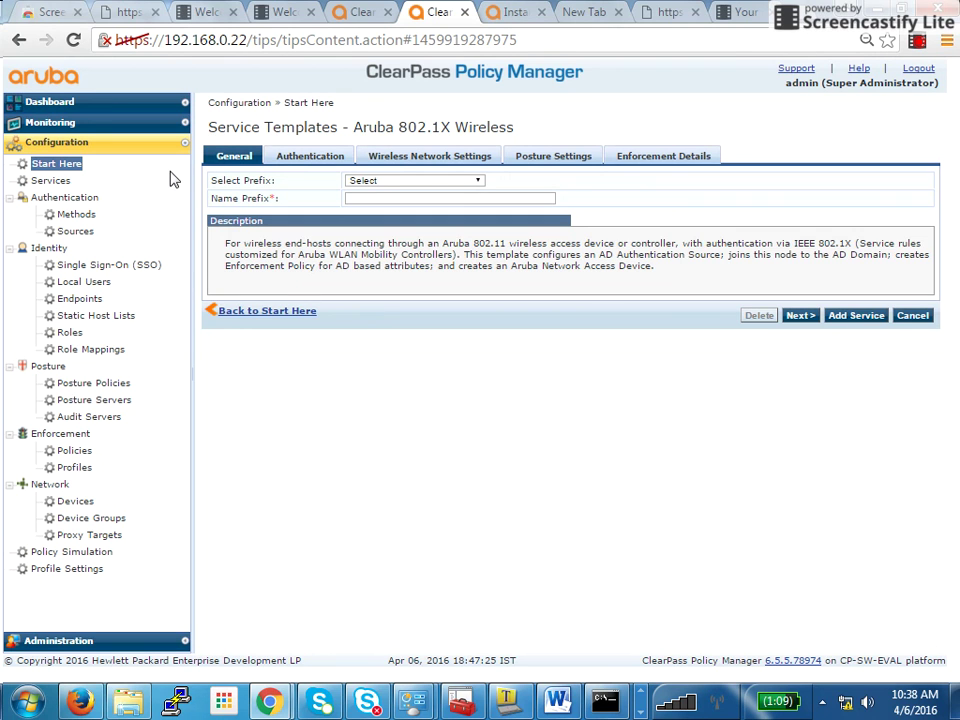
click(471, 180)
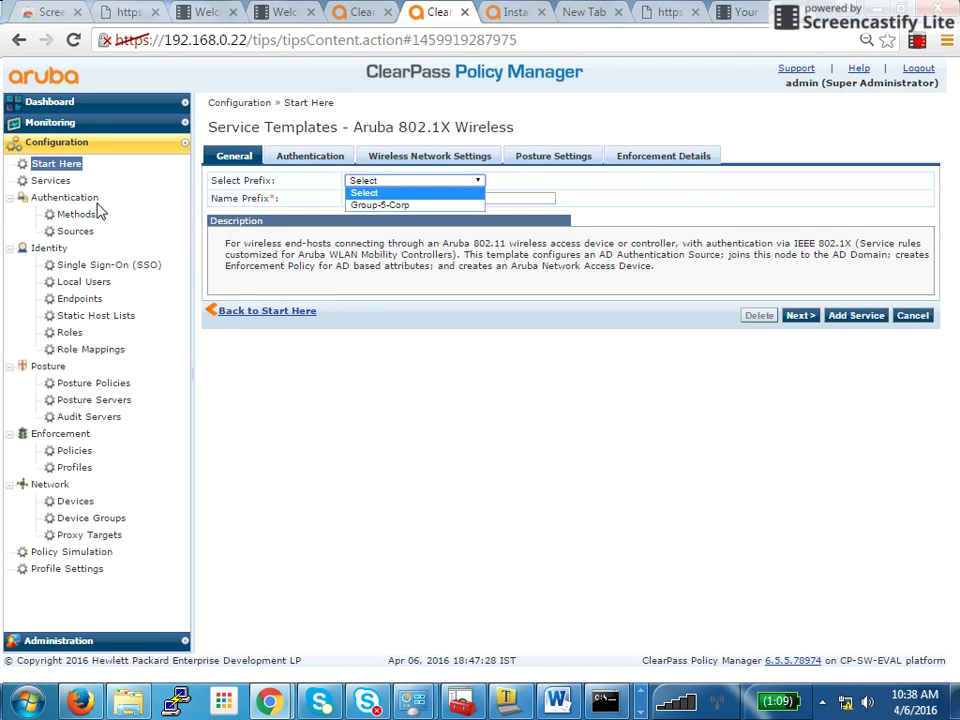
click(50, 181)
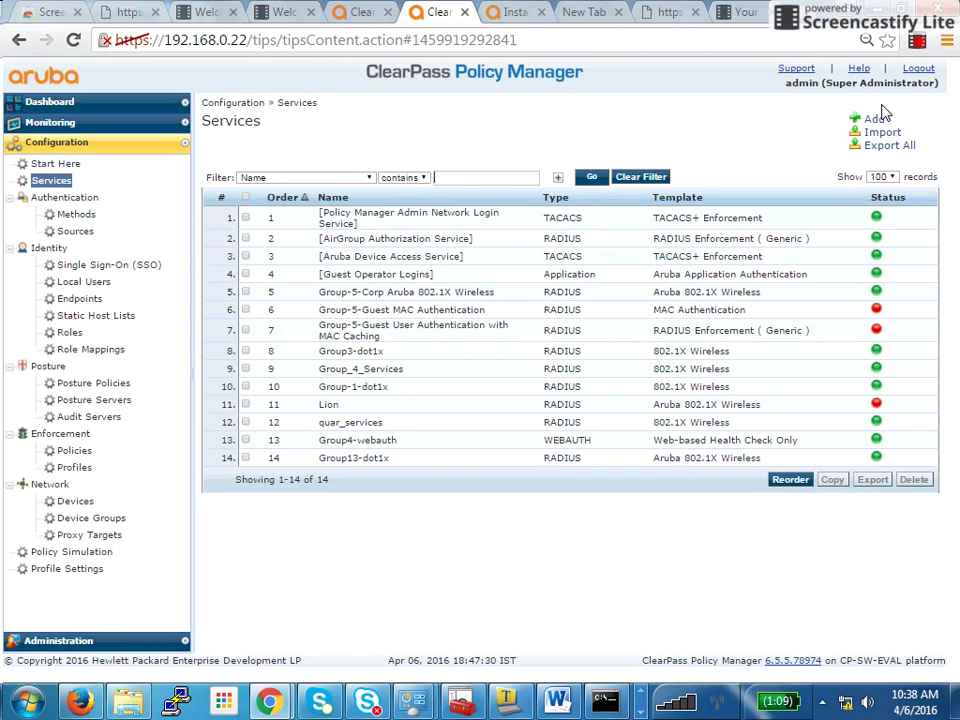
- Add a new 802.1X Wireless service named AB dot1x
click(874, 118)
click(450, 163)
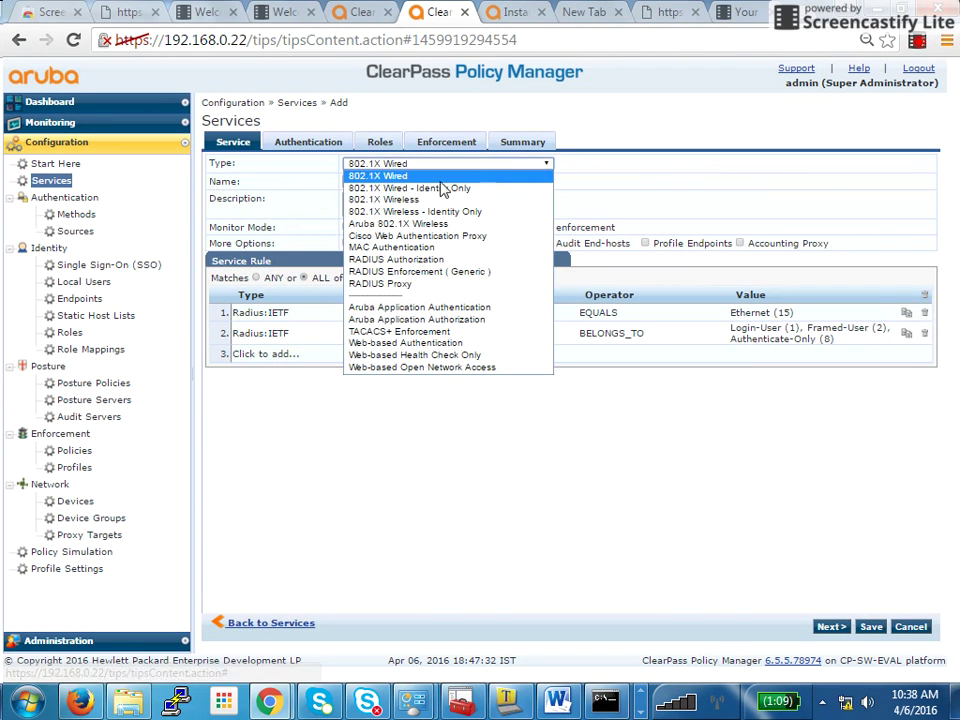
click(421, 199)
click(422, 184)
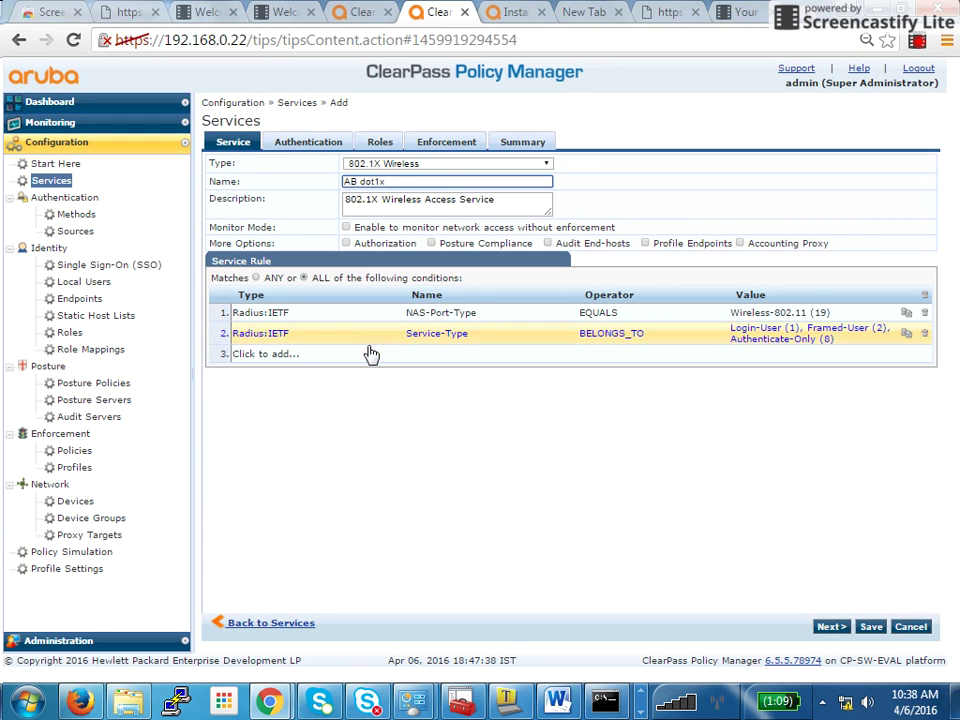
- Add a service rule condition Radius:Aruba Aruba-Essid-Name EQUALS with the SSID value
click(288, 356)
text(rad)
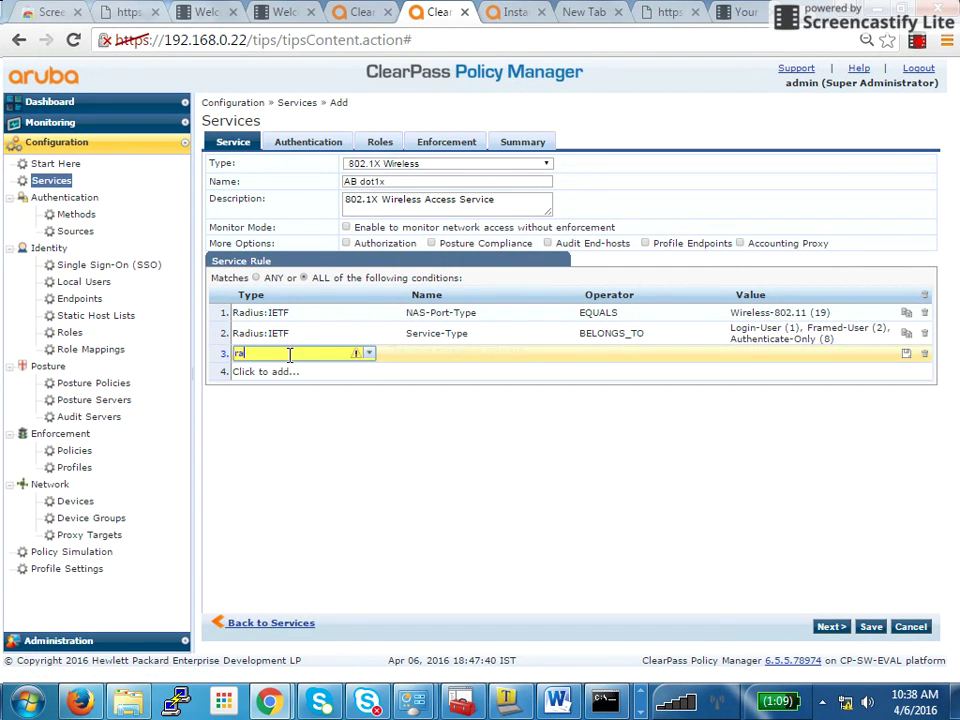
click(272, 421)
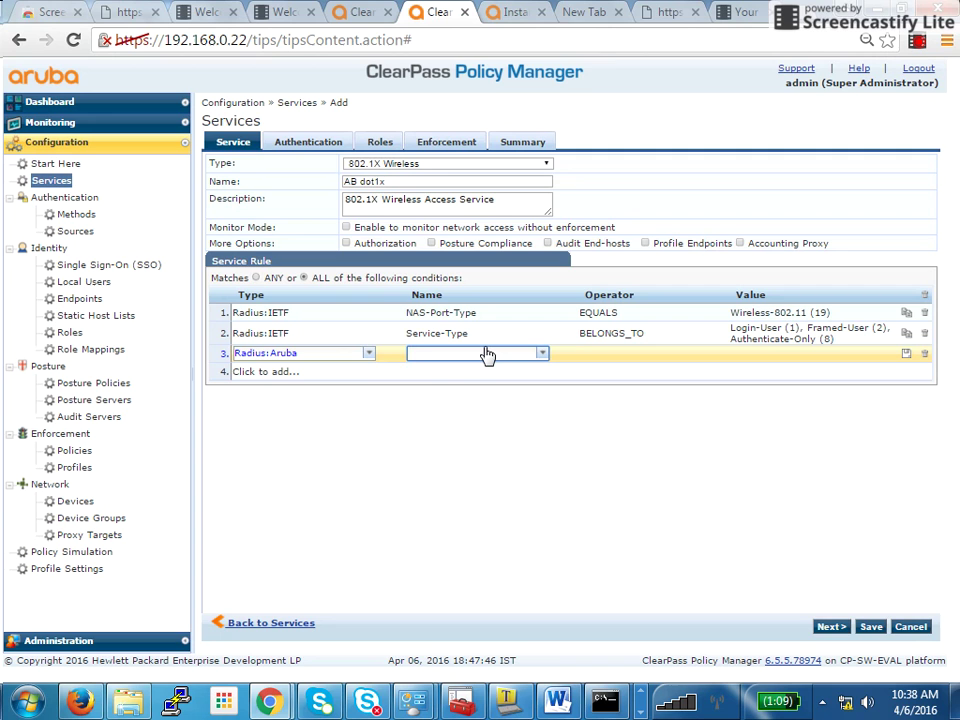
click(487, 355)
text(es)
click(472, 381)
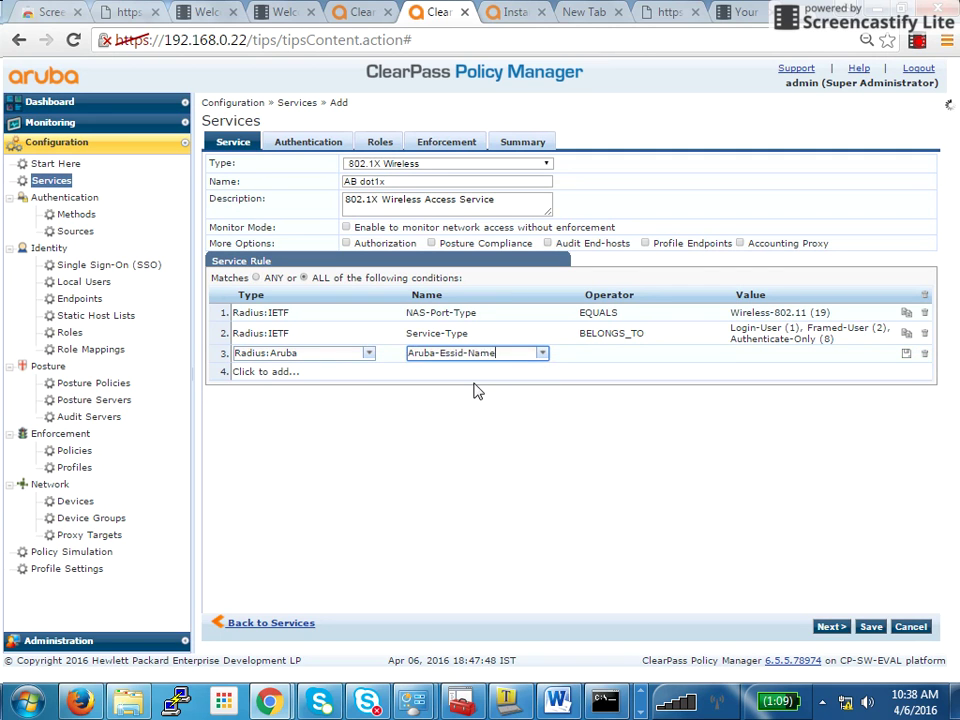
click(625, 354)
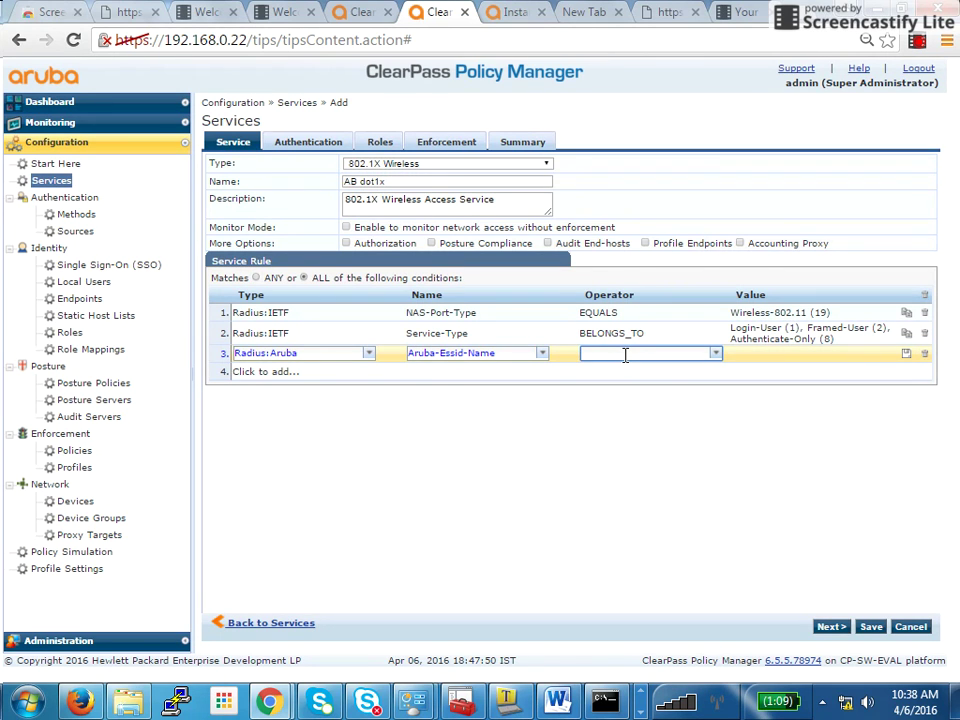
text(eq)
click(620, 370)
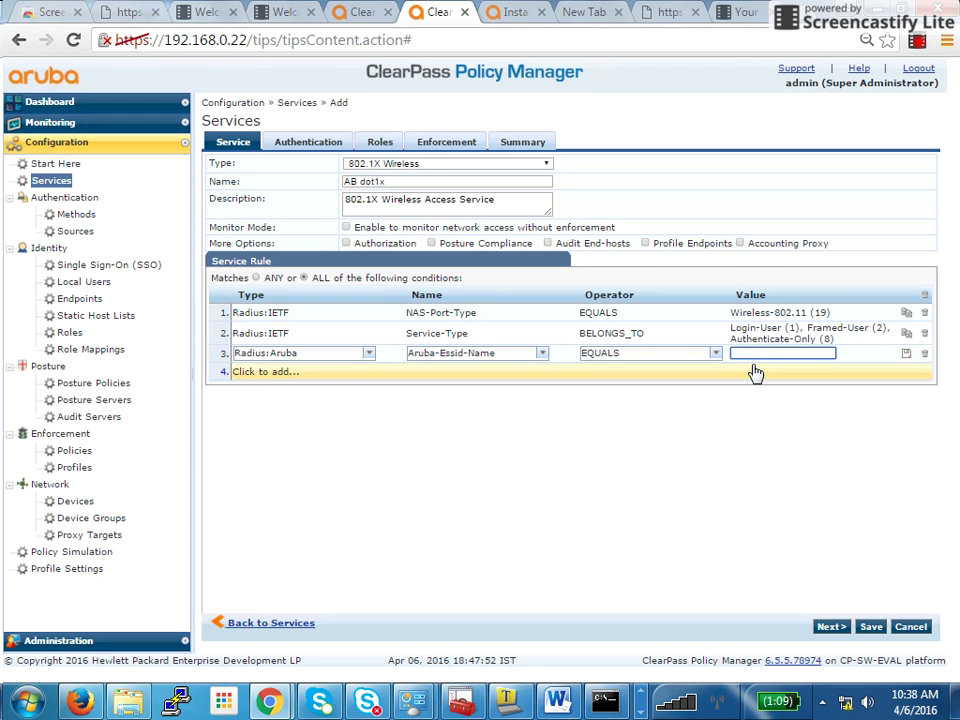
text(AB)
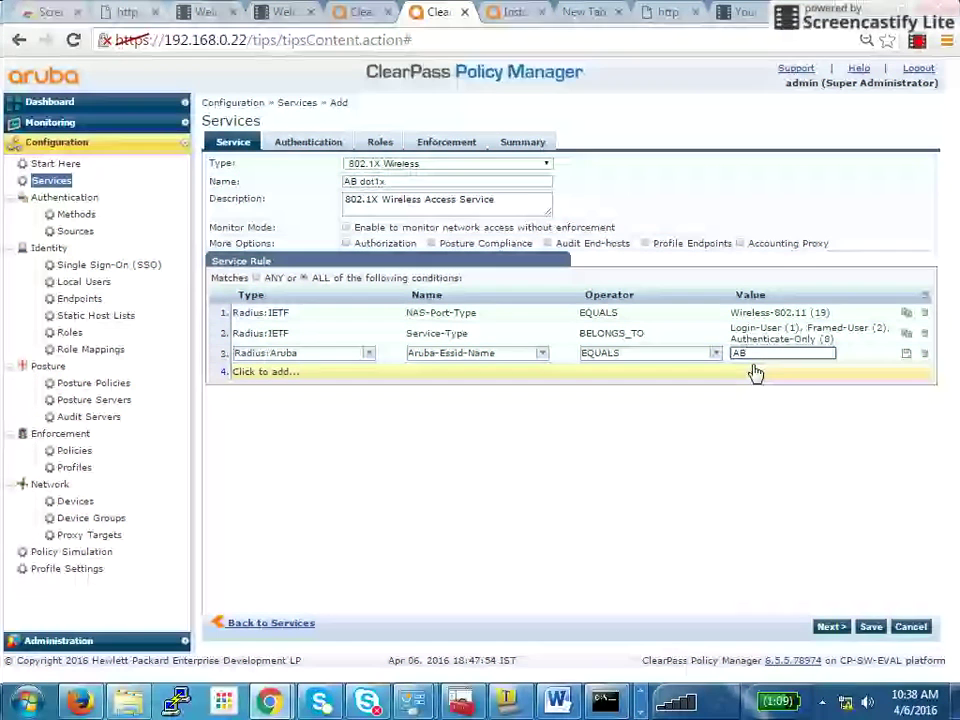
text(dot1x)
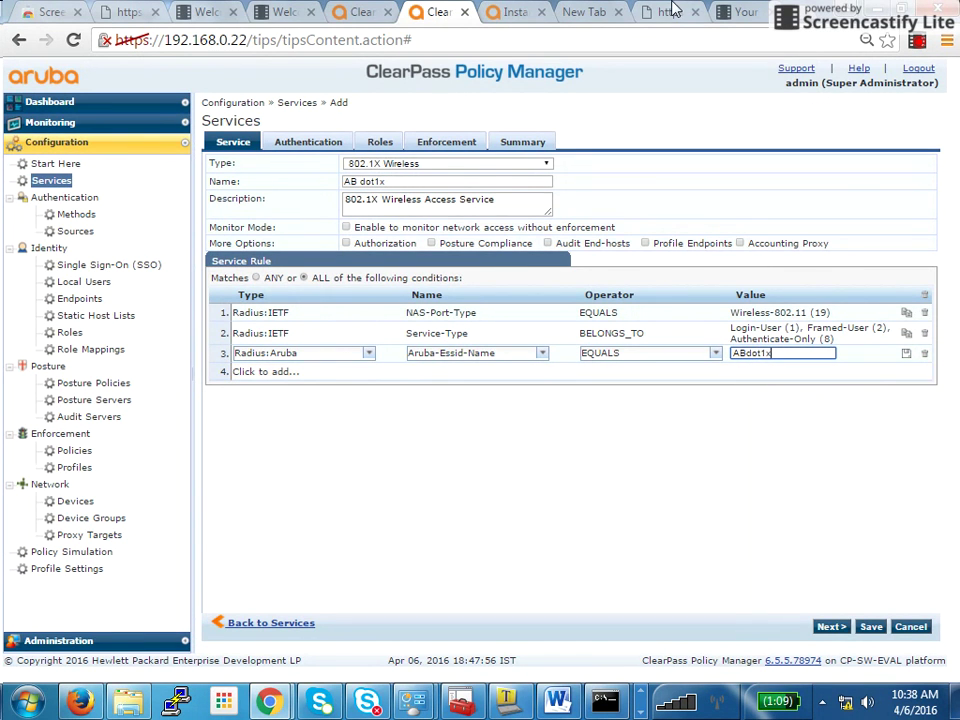
- Check the SSID name in Aruba Instant, then return to edit the ESSID condition
click(515, 12)
click(827, 512)
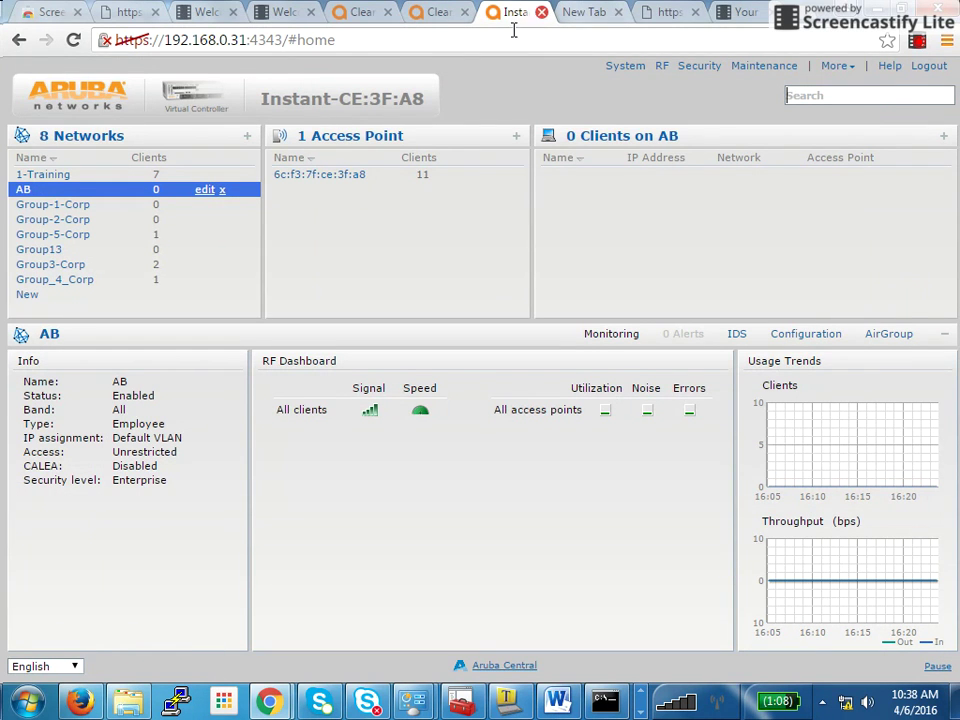
click(415, 14)
click(771, 356)
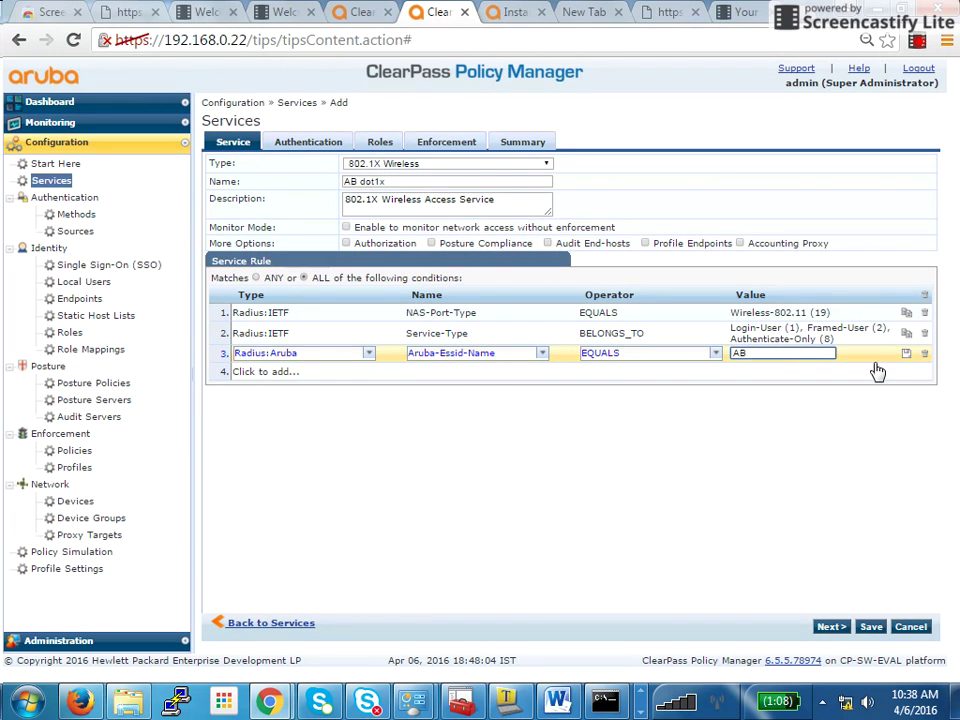
- Commit the ESSID value AB and add Local User Repository as the authentication source
key(Return)
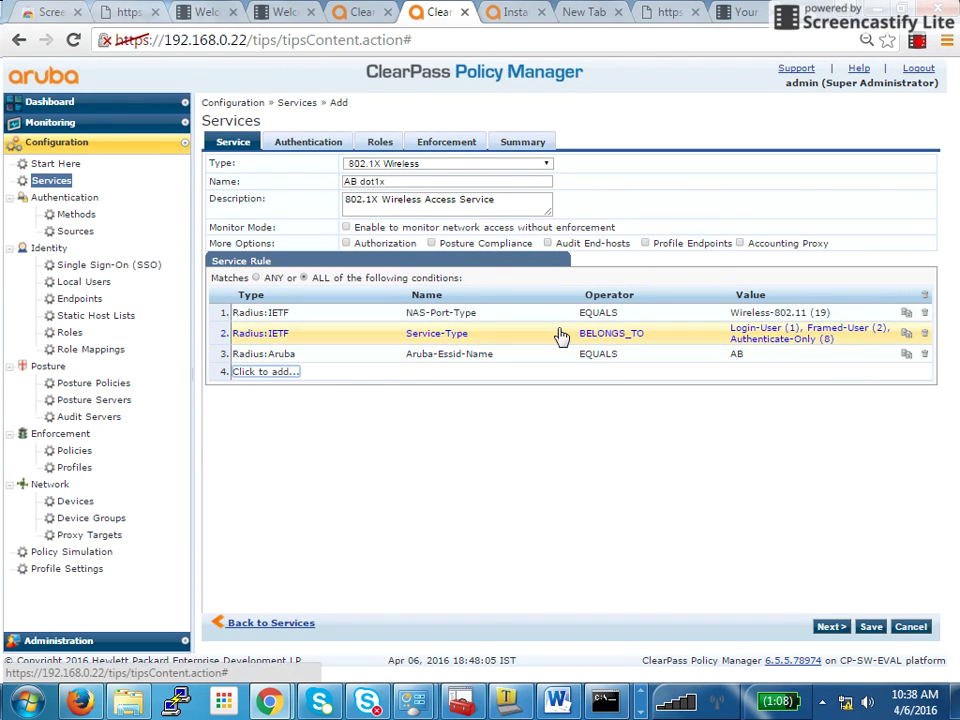
click(326, 148)
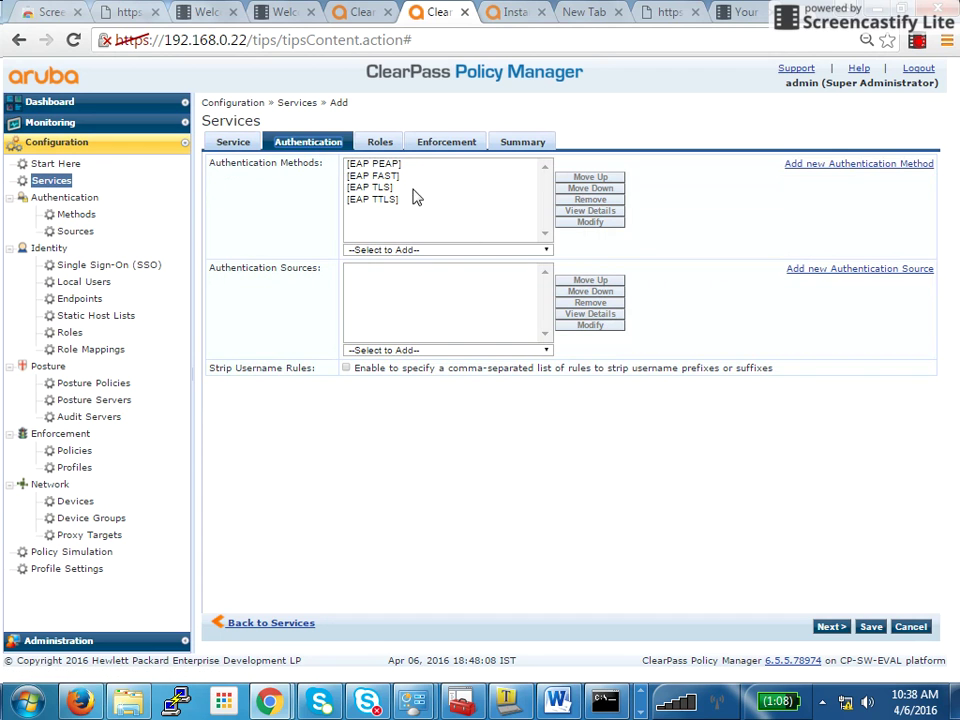
click(416, 350)
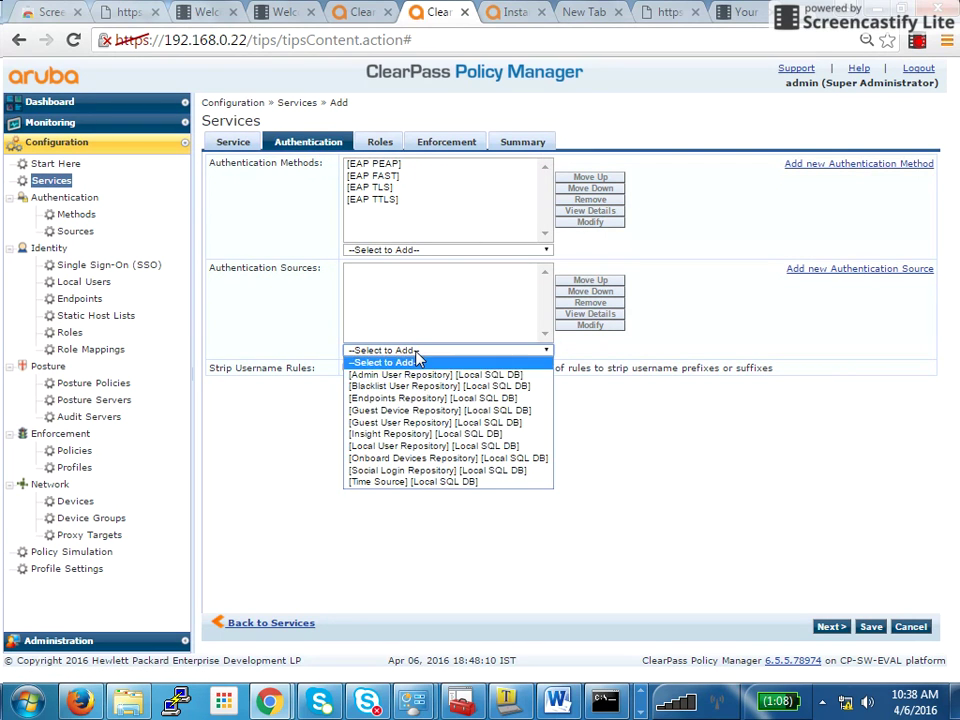
click(398, 446)
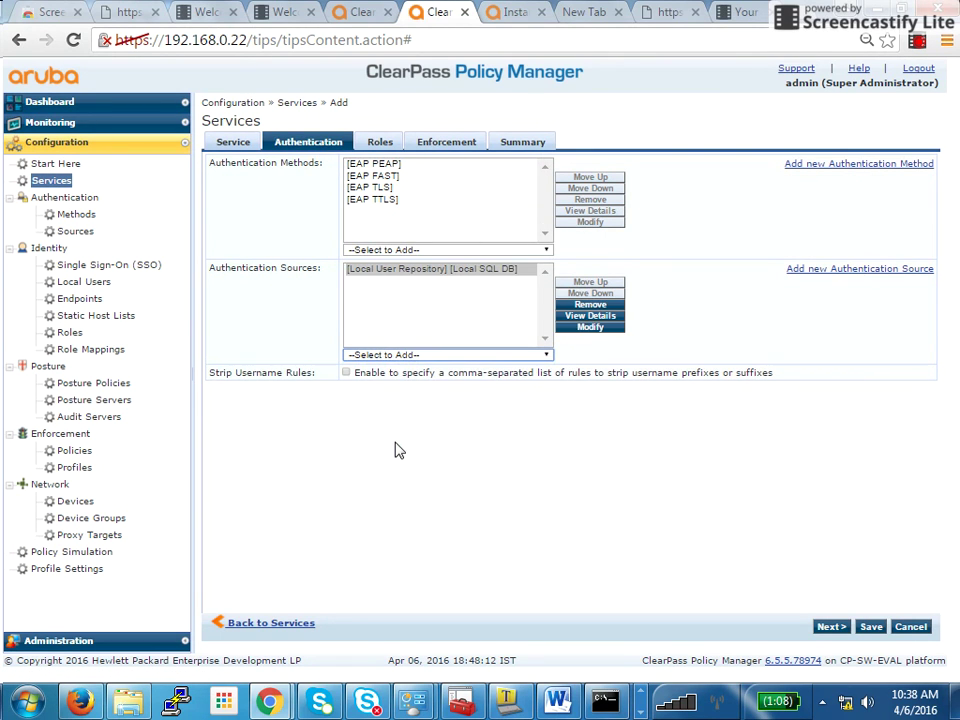
- Choose AB Corporate Policy as the service's enforcement policy and review its rules
click(368, 146)
click(316, 145)
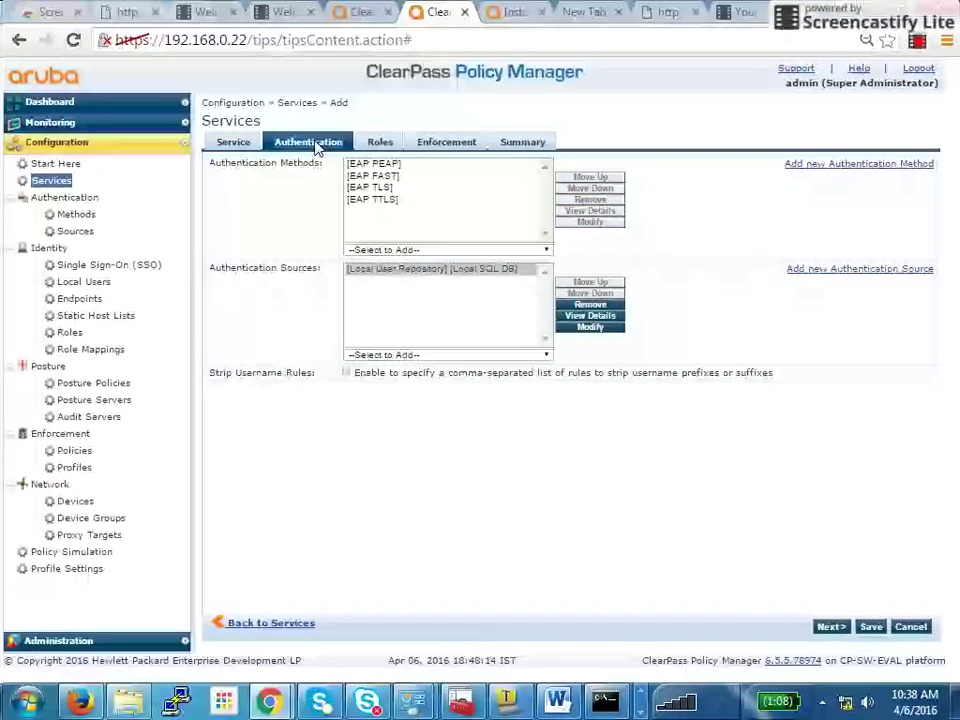
click(437, 147)
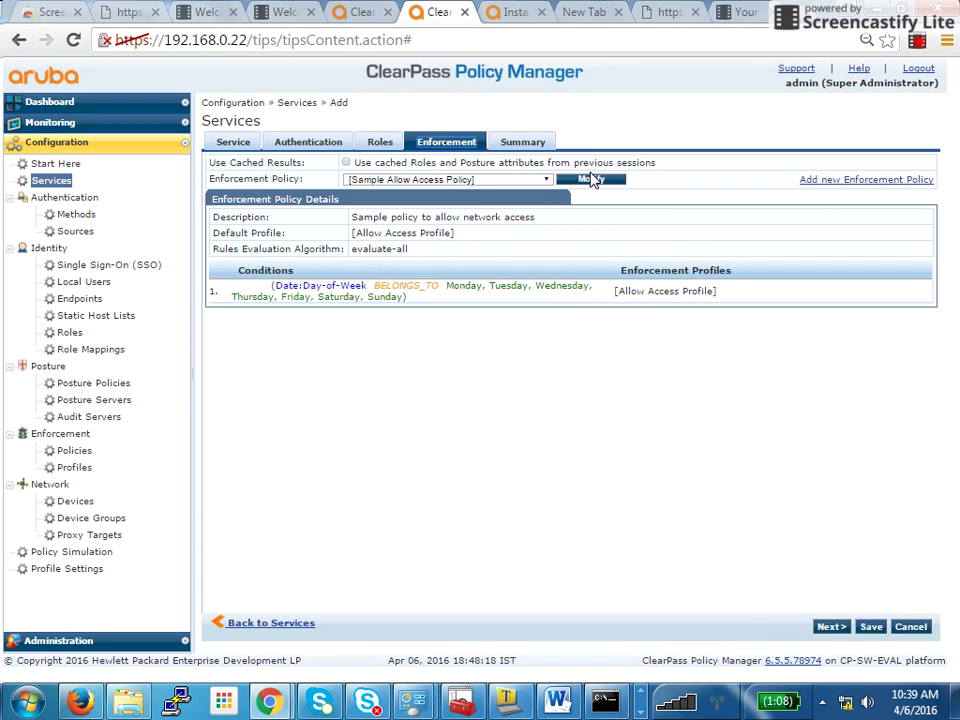
click(547, 181)
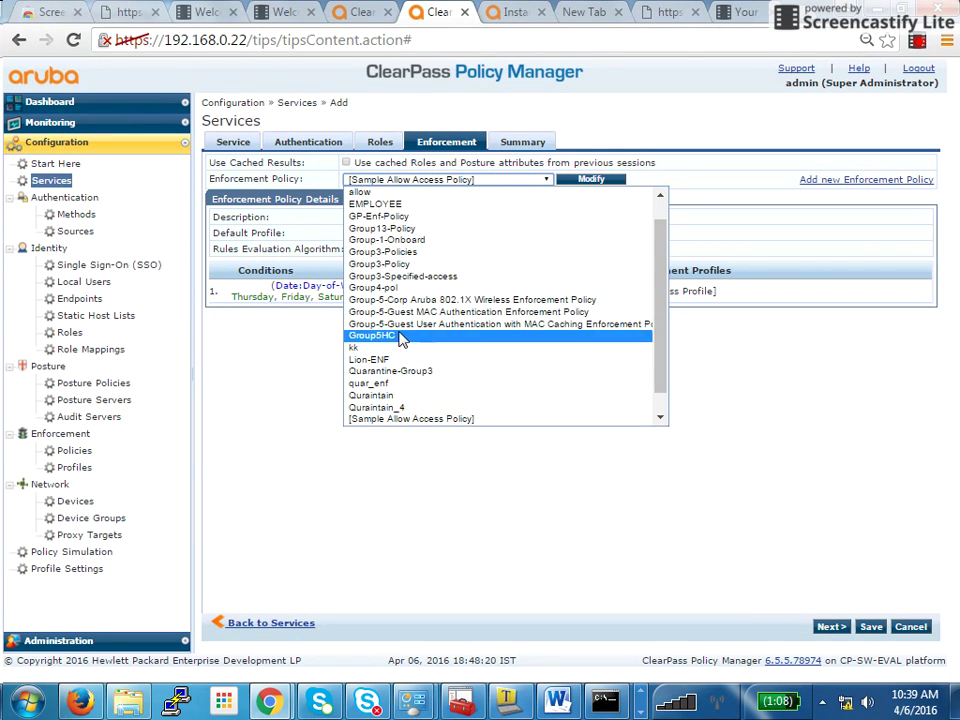
click(660, 212)
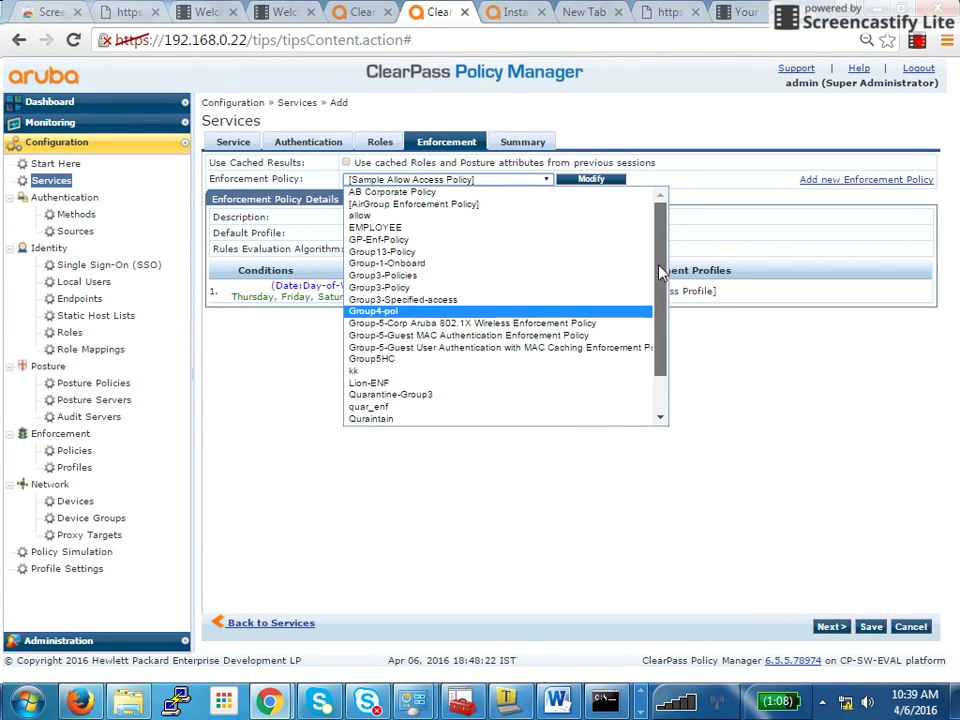
click(465, 191)
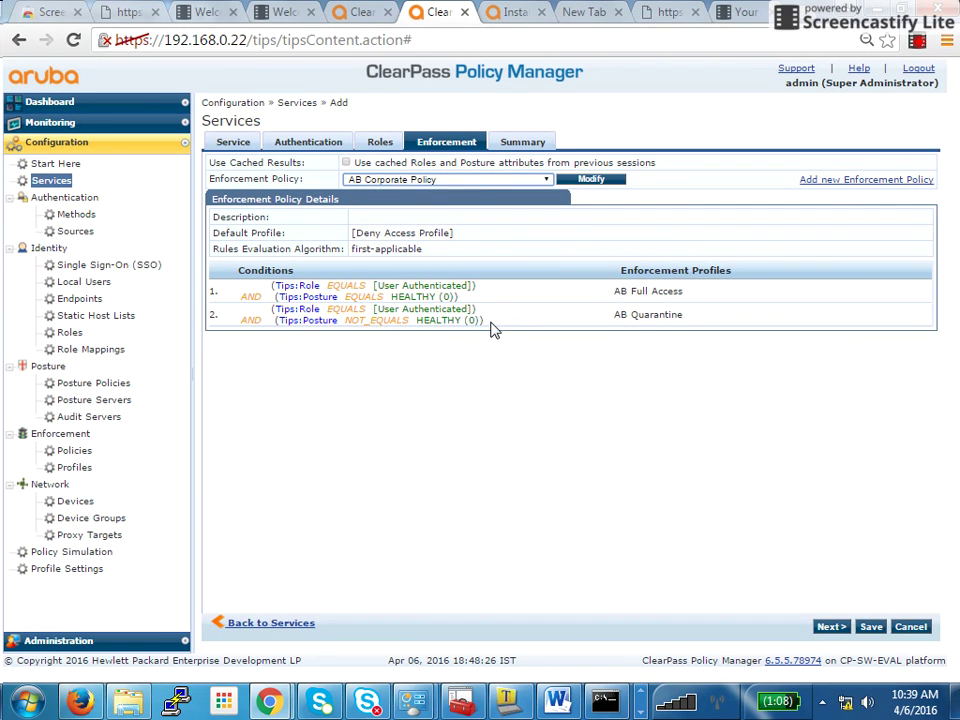
mouse_move(372, 297)
mouse_down()
mouse_move(421, 297)
mouse_move(409, 320)
mouse_up()
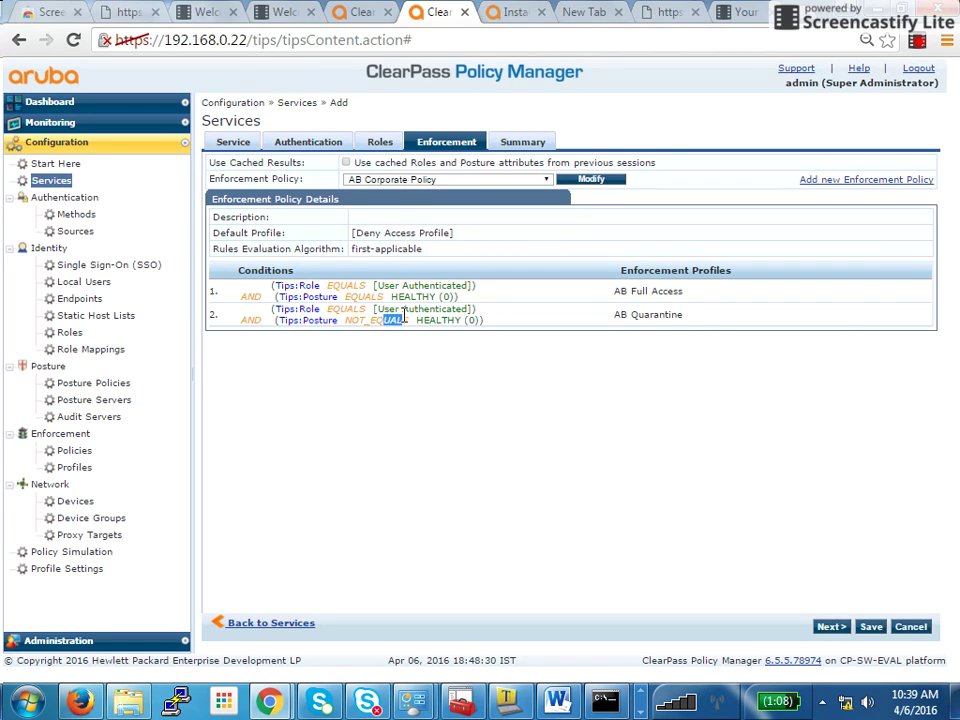
click(620, 315)
- Save the AB dot1x service so it appears 15th in the Services list
click(870, 627)
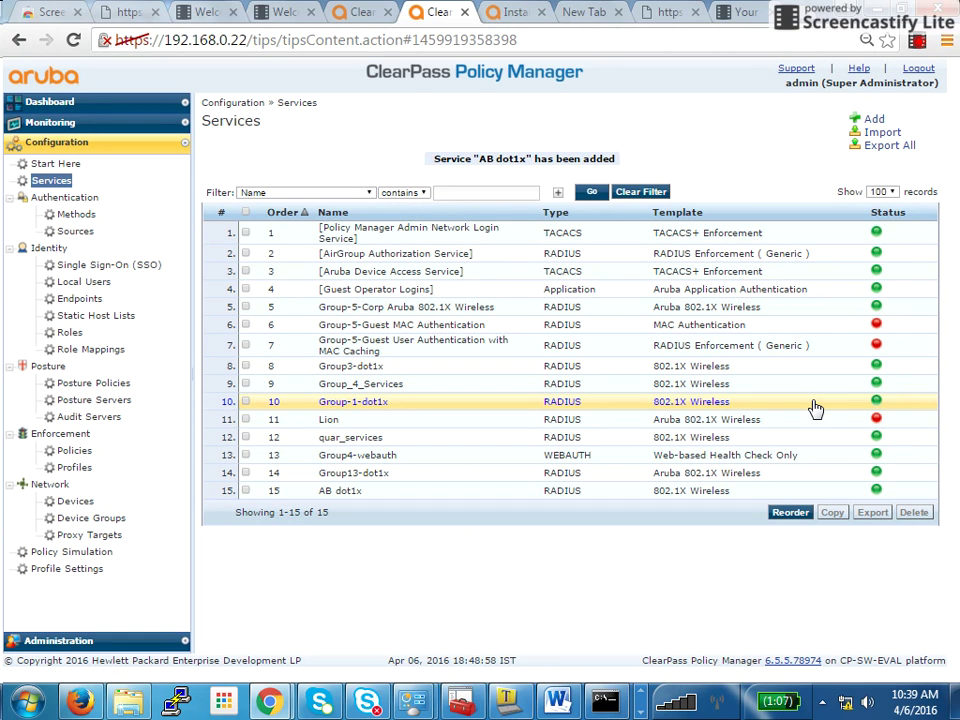
- Add a Web-based Health Check Only service named 'AB Health Check' with Posture Compliance ticked
click(873, 120)
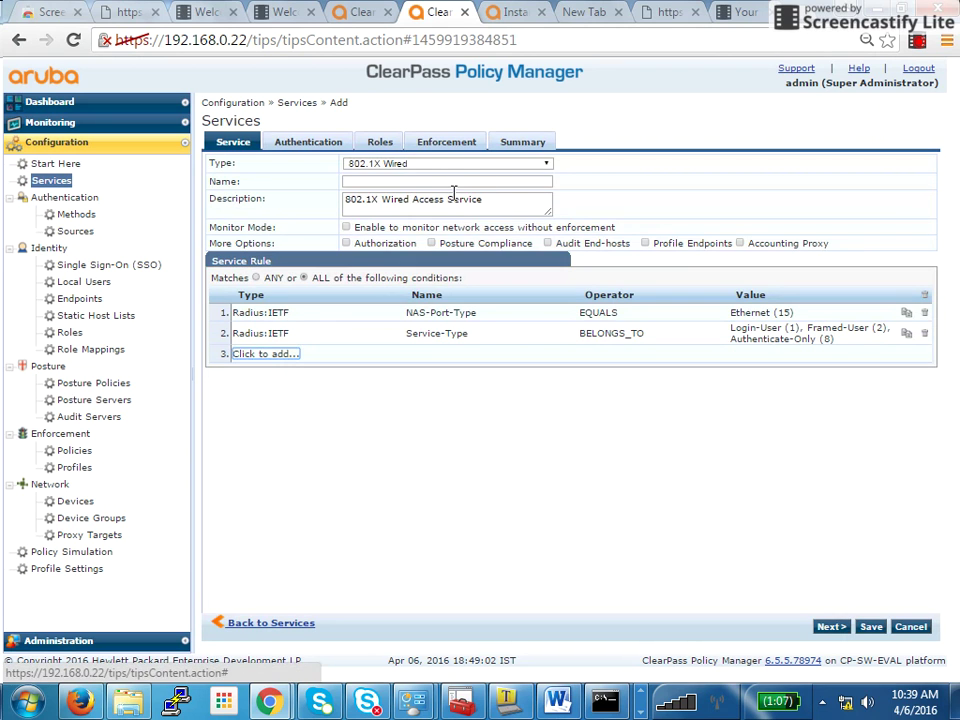
click(445, 163)
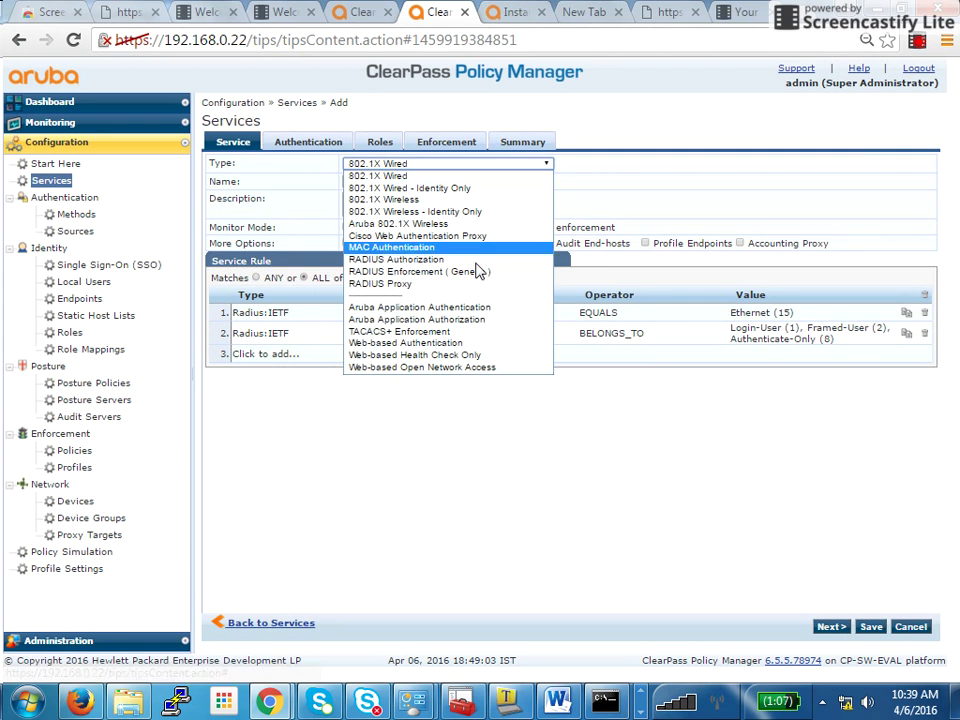
click(426, 355)
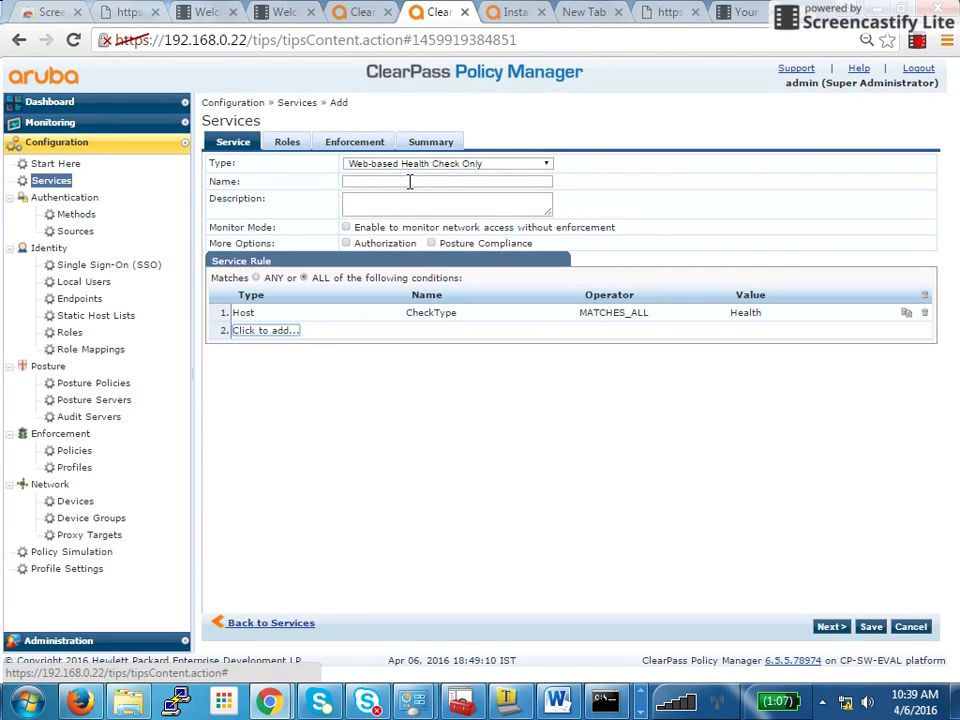
click(409, 181)
text(AB Healt)
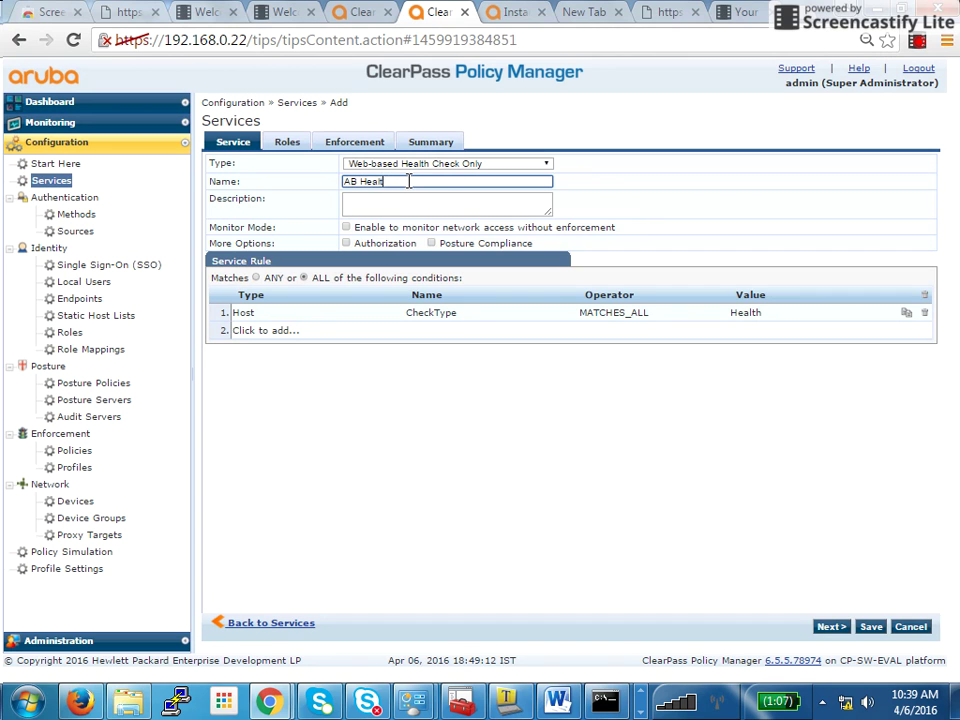
text(h Check)
click(431, 245)
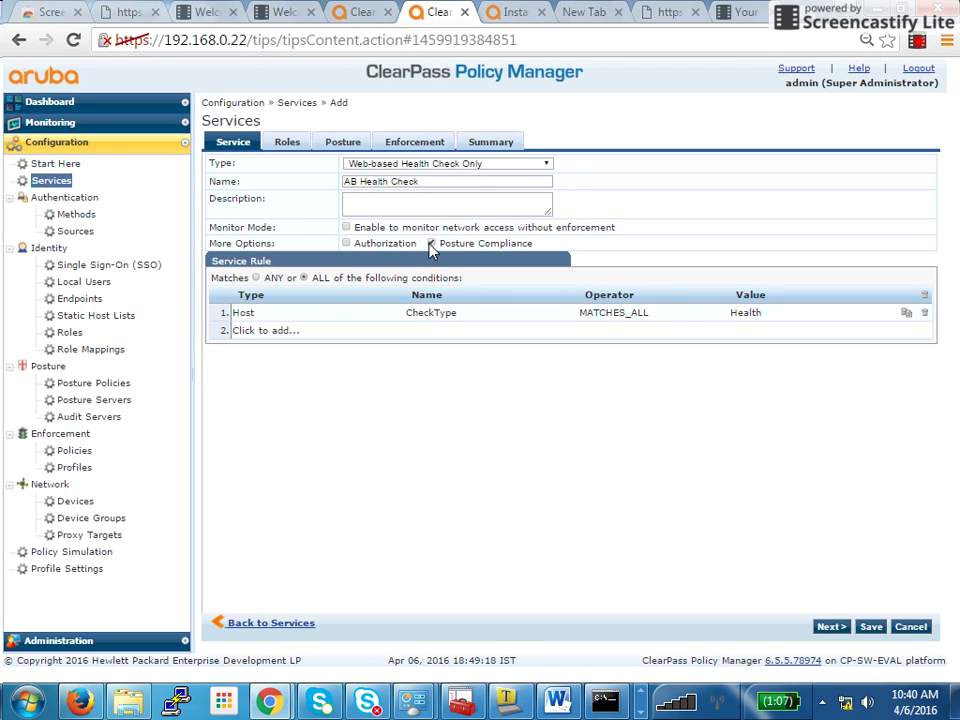
- On the Posture tab, add AB Posture Policy and tick Enable auto-remediation
click(288, 144)
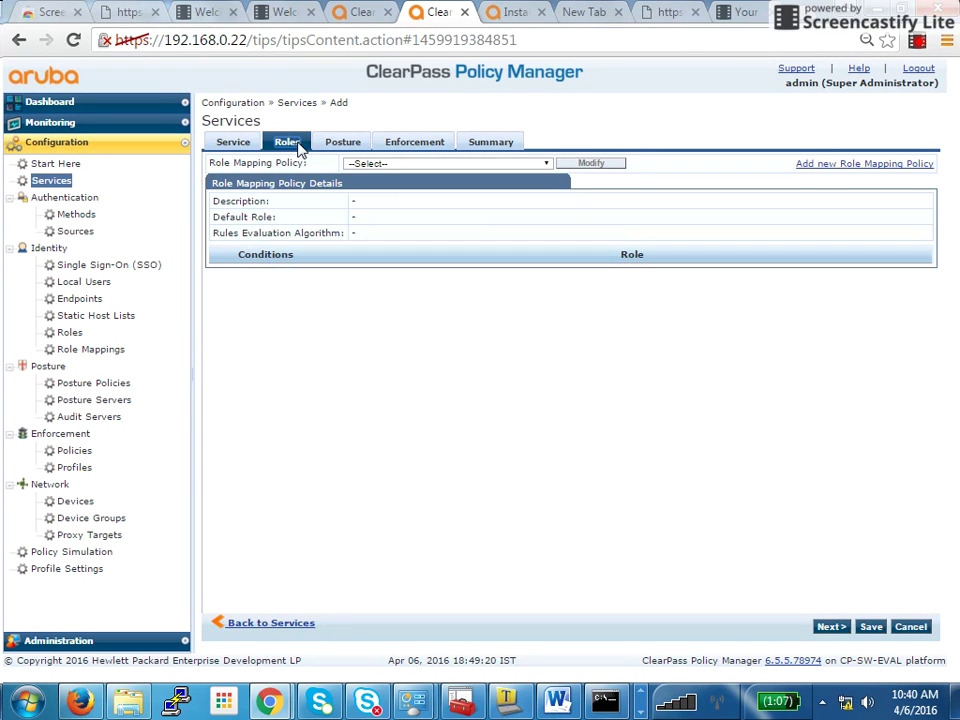
click(335, 147)
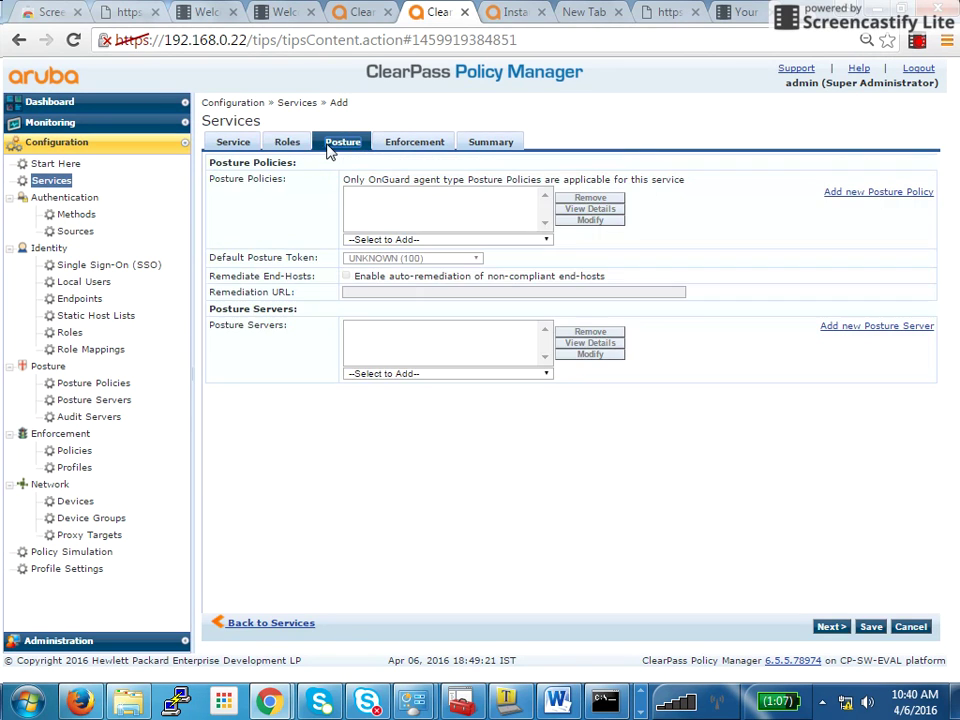
click(430, 242)
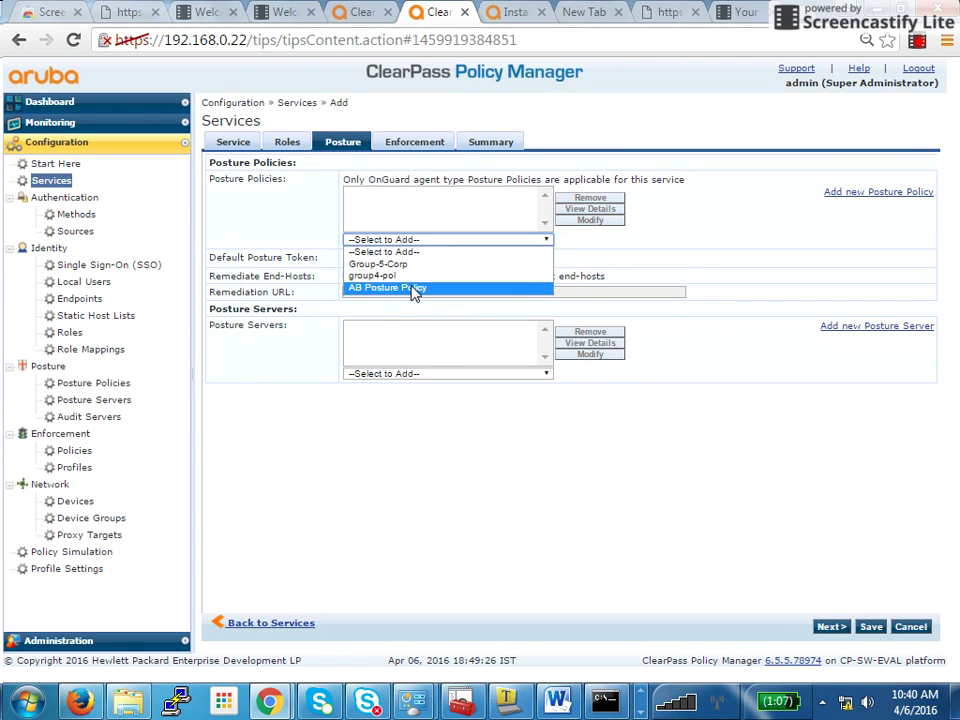
click(414, 288)
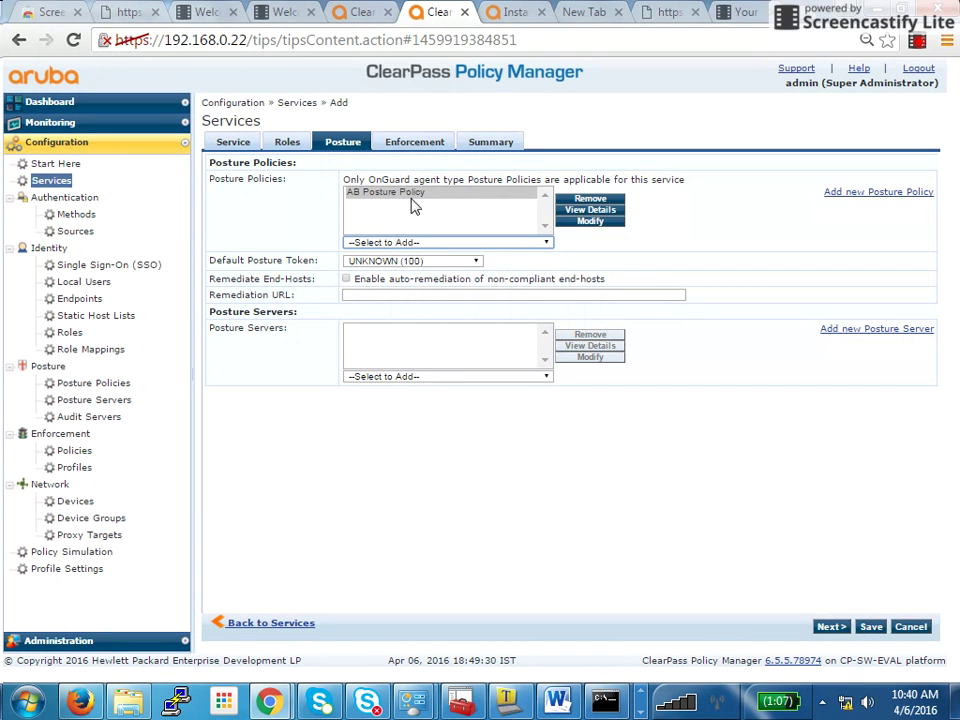
click(404, 146)
click(352, 145)
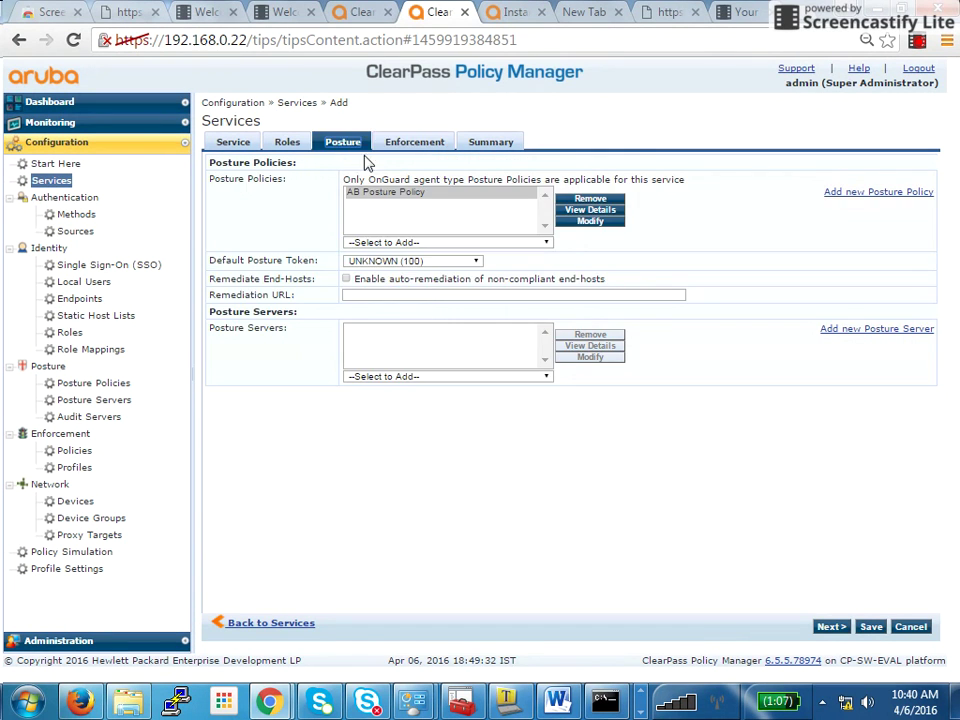
click(346, 280)
- Look over the service's enforcement policy list, leaving the selection unchanged
click(402, 143)
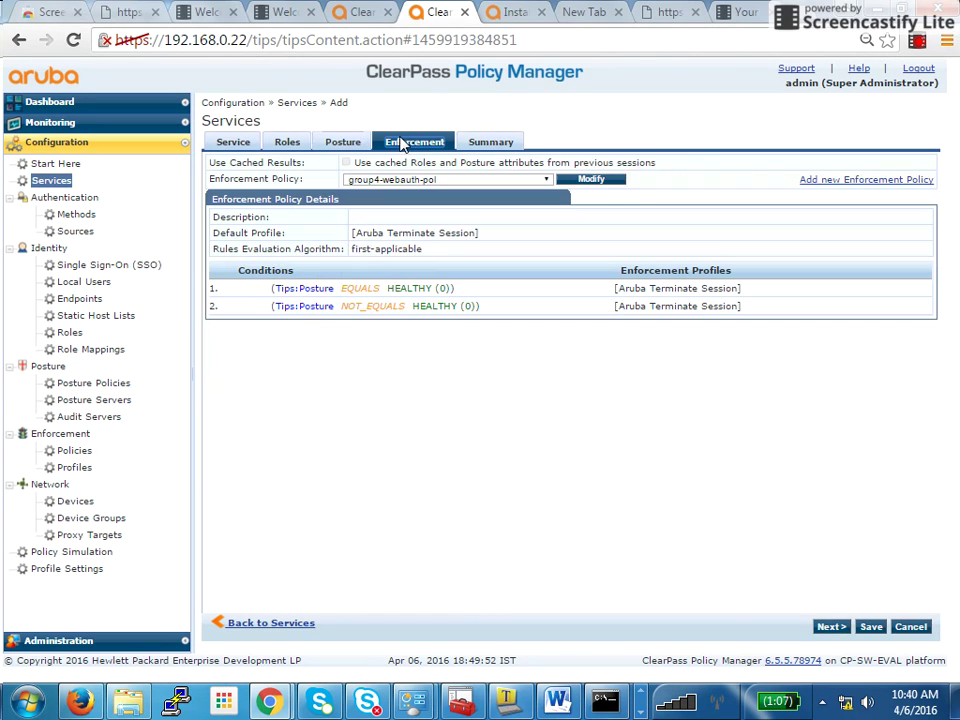
click(450, 183)
click(550, 290)
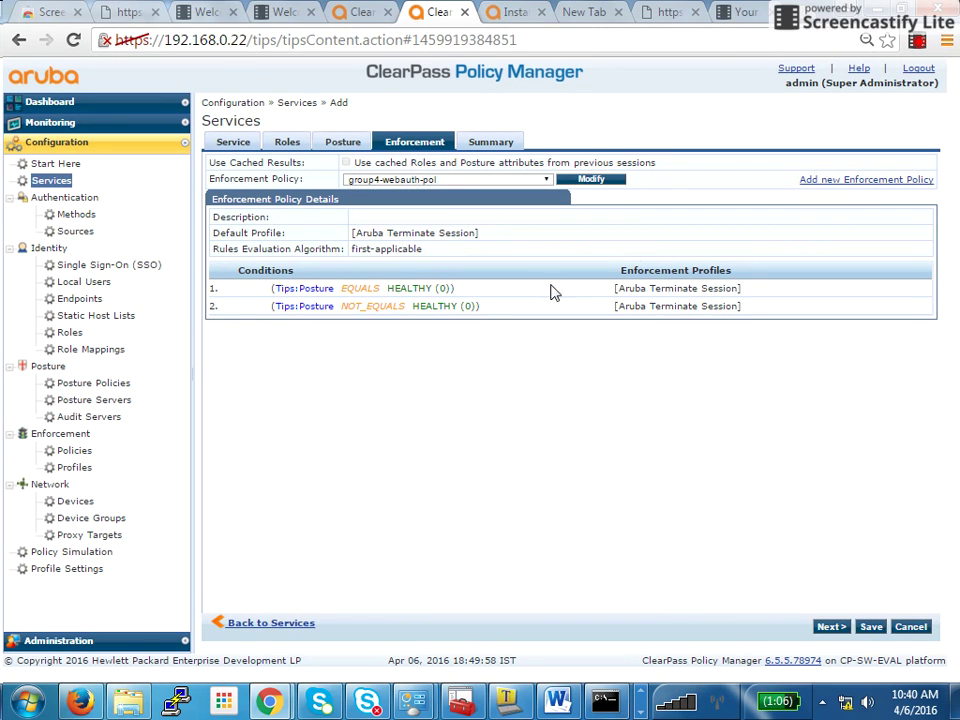
- Start a new enforcement policy named 'AB HealthCheck' with default profile Aruba Terminate Session
click(862, 181)
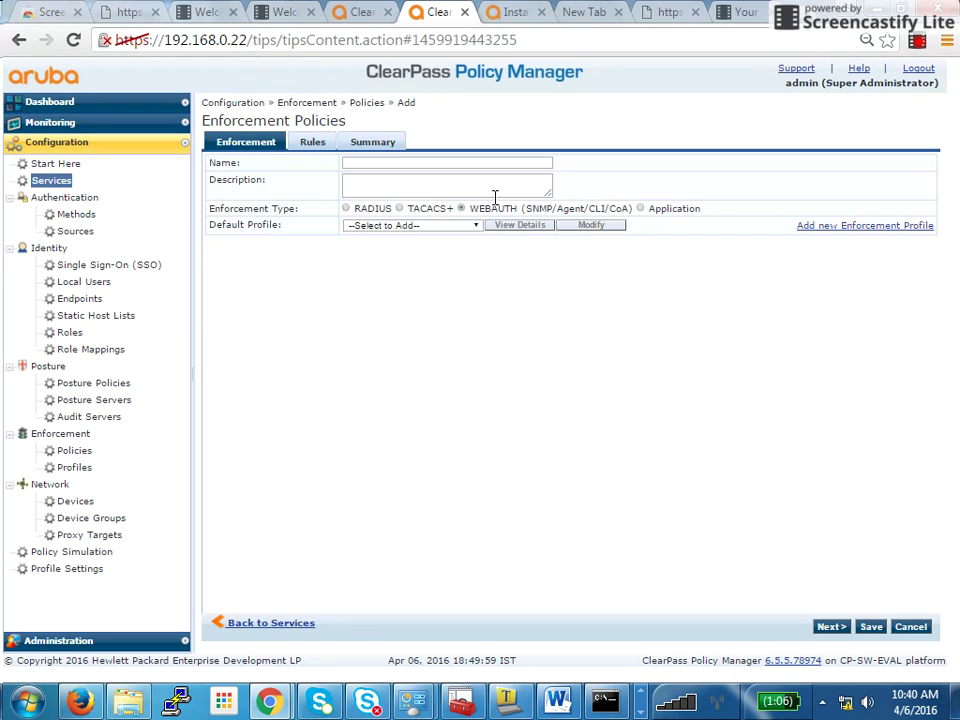
click(423, 162)
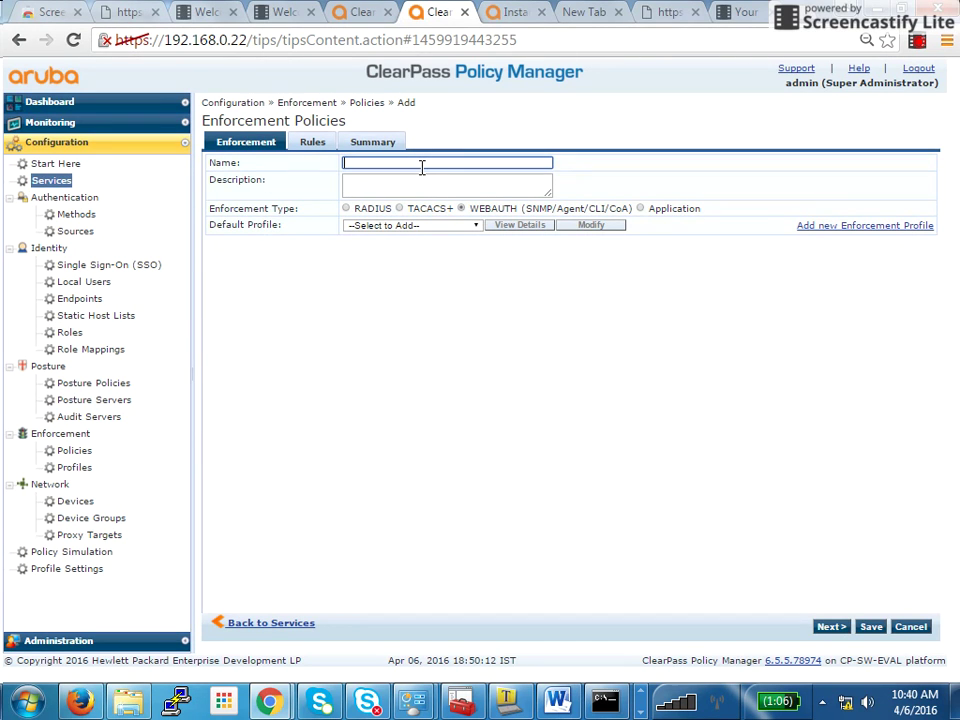
text(AB Healtch)
key(BackSpace)
key(BackSpace)
text(hCheck)
click(439, 226)
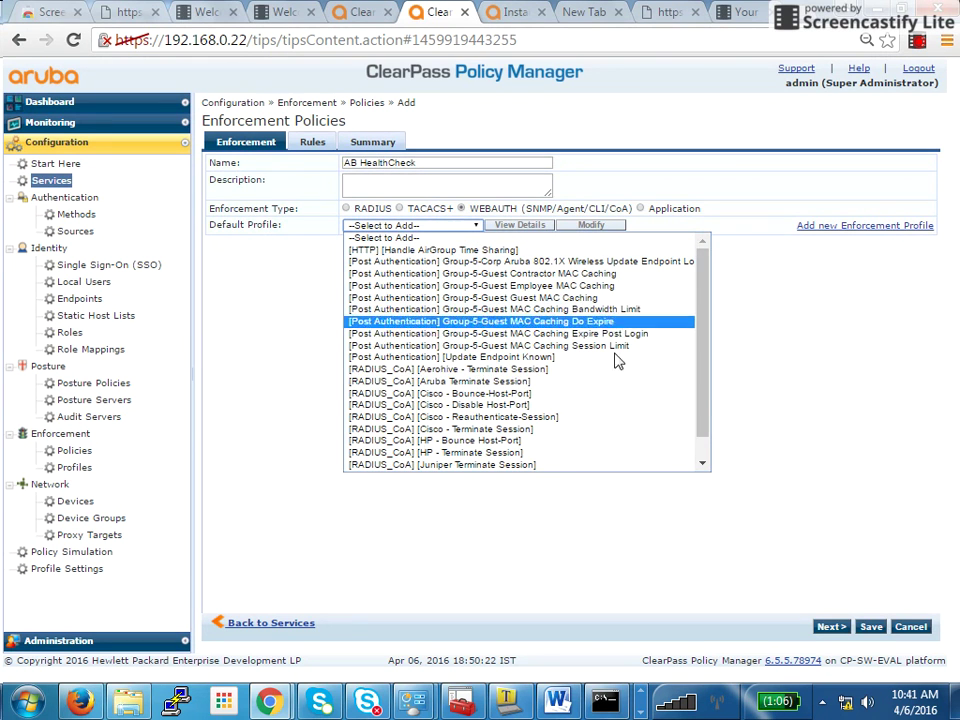
click(561, 382)
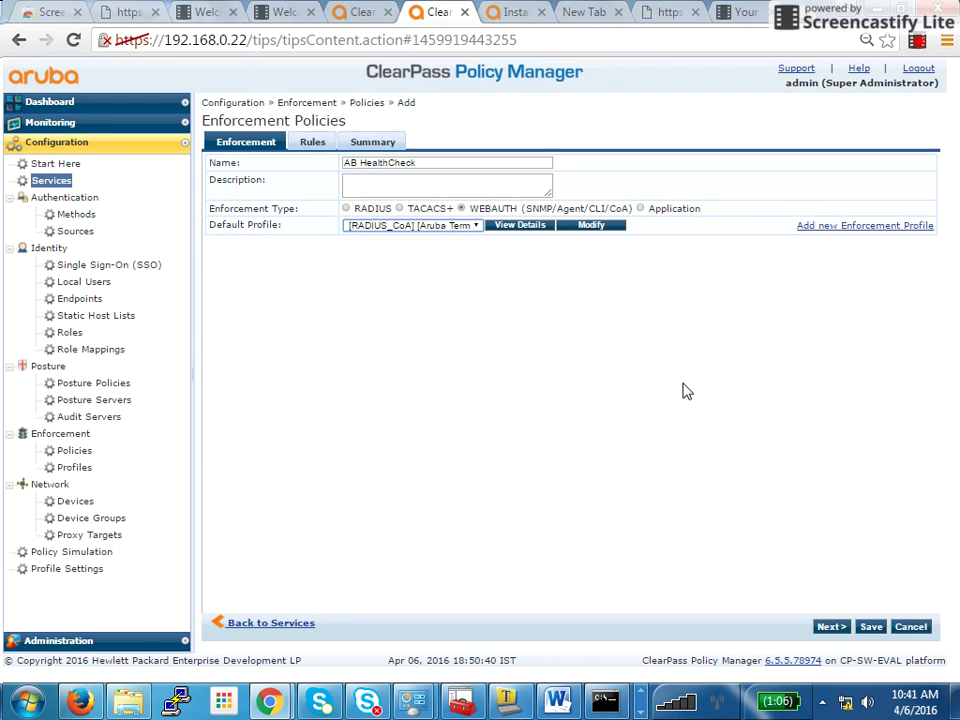
- Add a rule applying Aruba Terminate Session when Tips:Posture EQUALS HEALTHY (0)
click(828, 627)
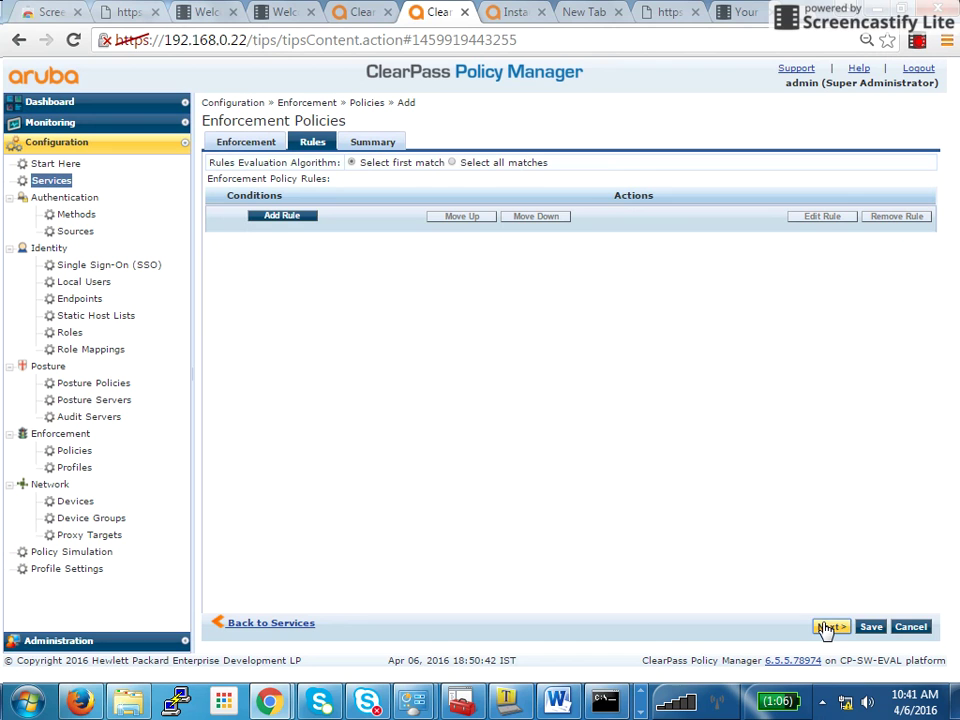
click(289, 218)
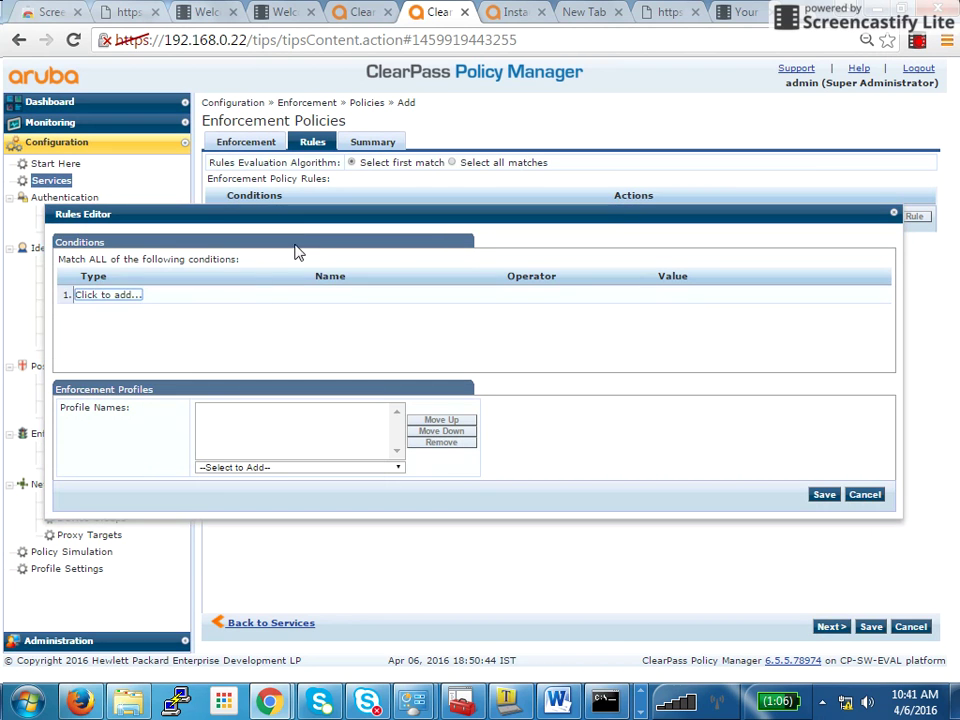
click(167, 296)
text(Tips)
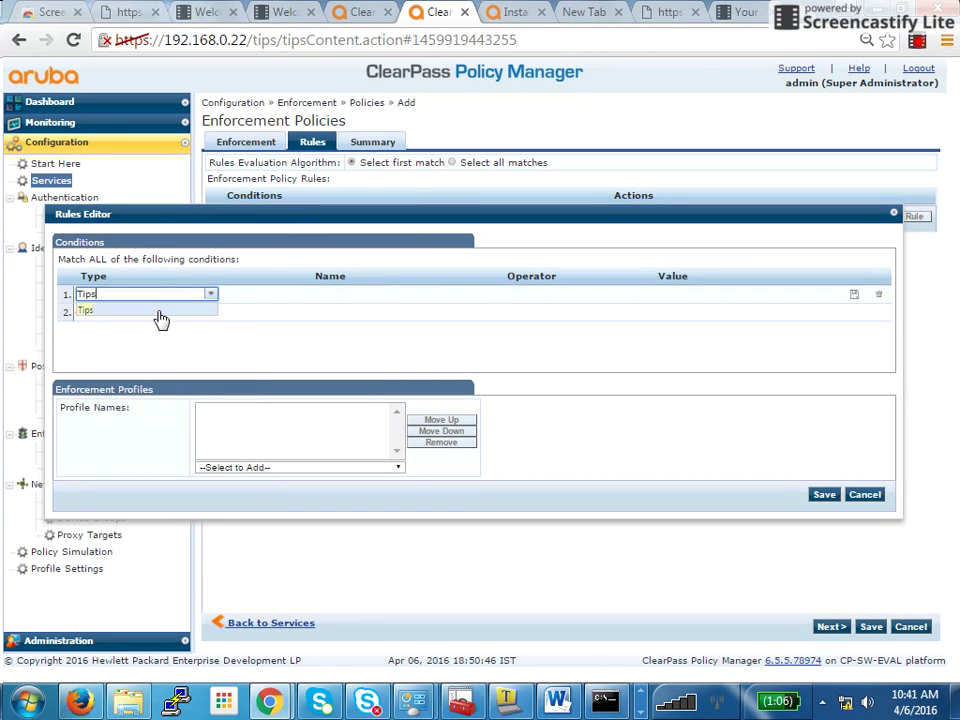
click(158, 312)
text(p)
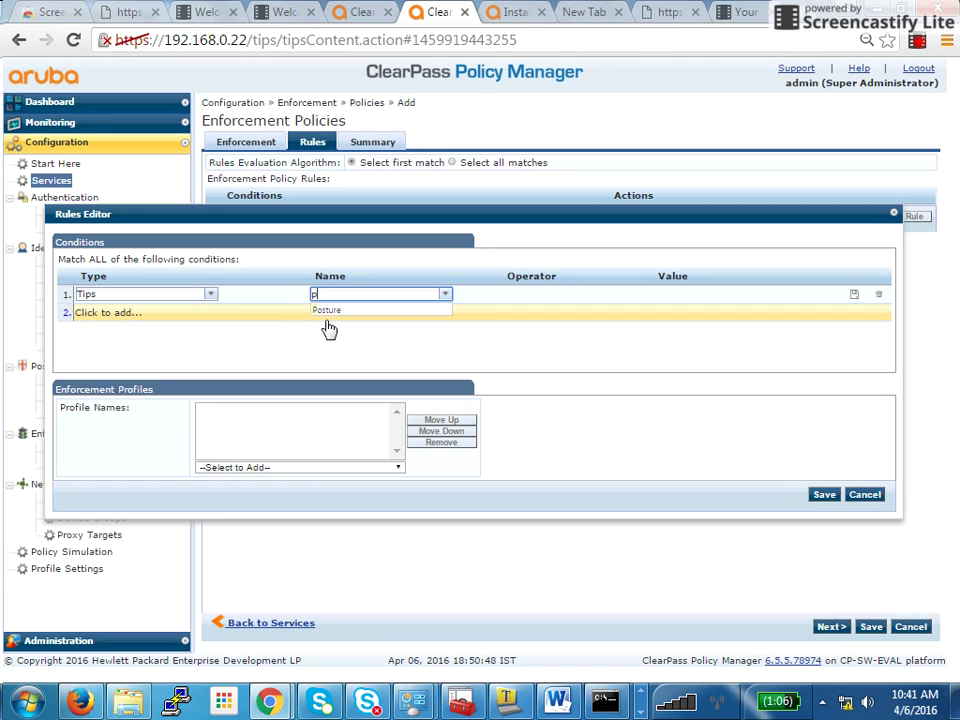
click(349, 312)
text(eq)
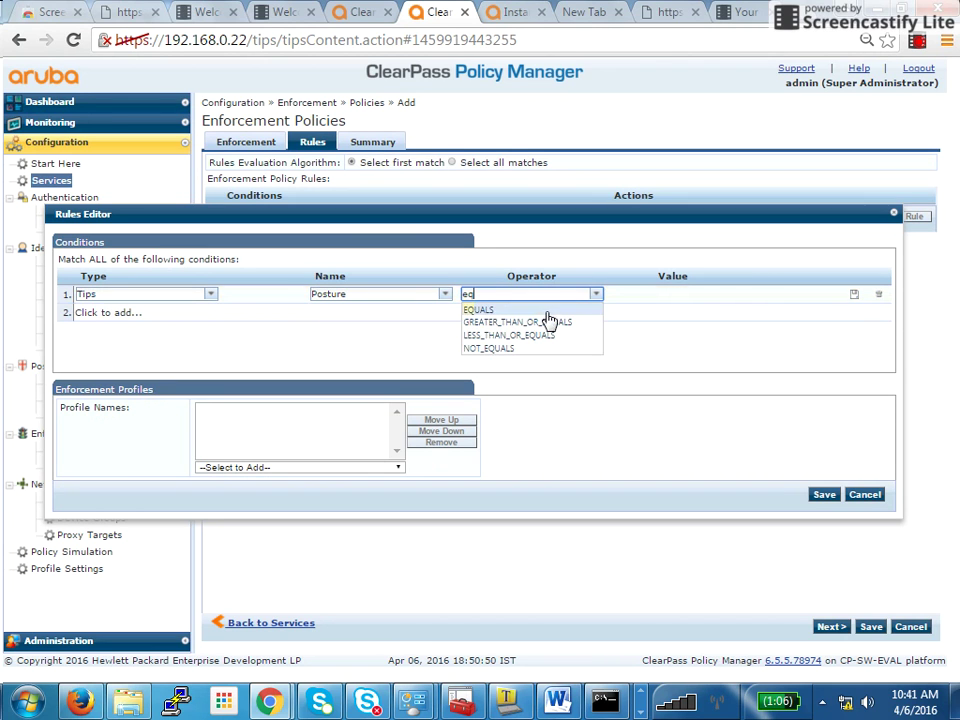
click(546, 311)
text(hea)
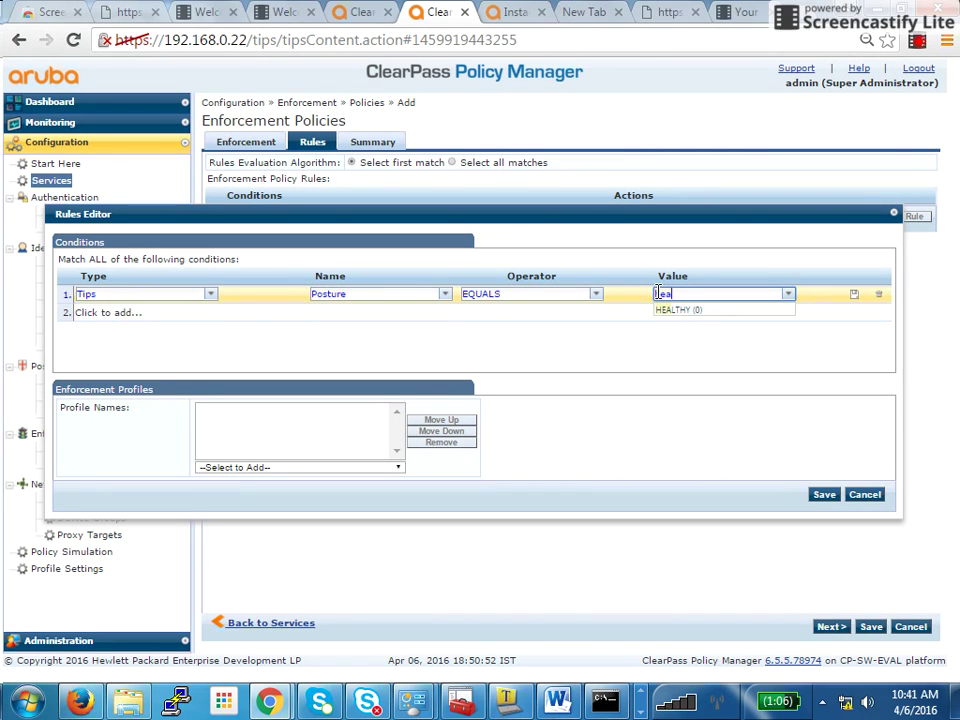
click(662, 310)
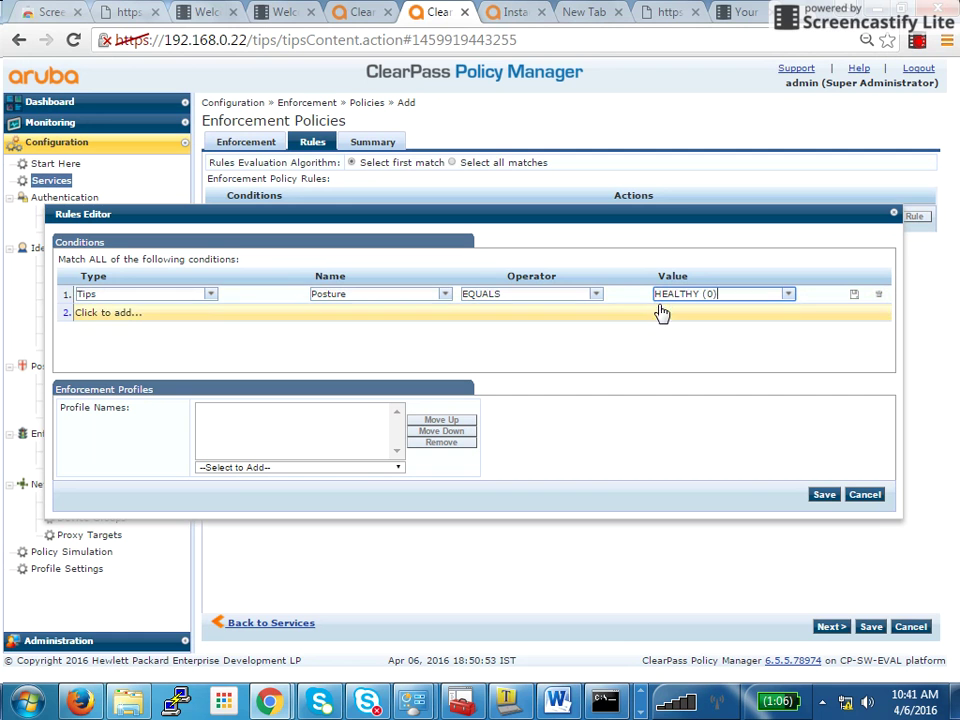
click(335, 466)
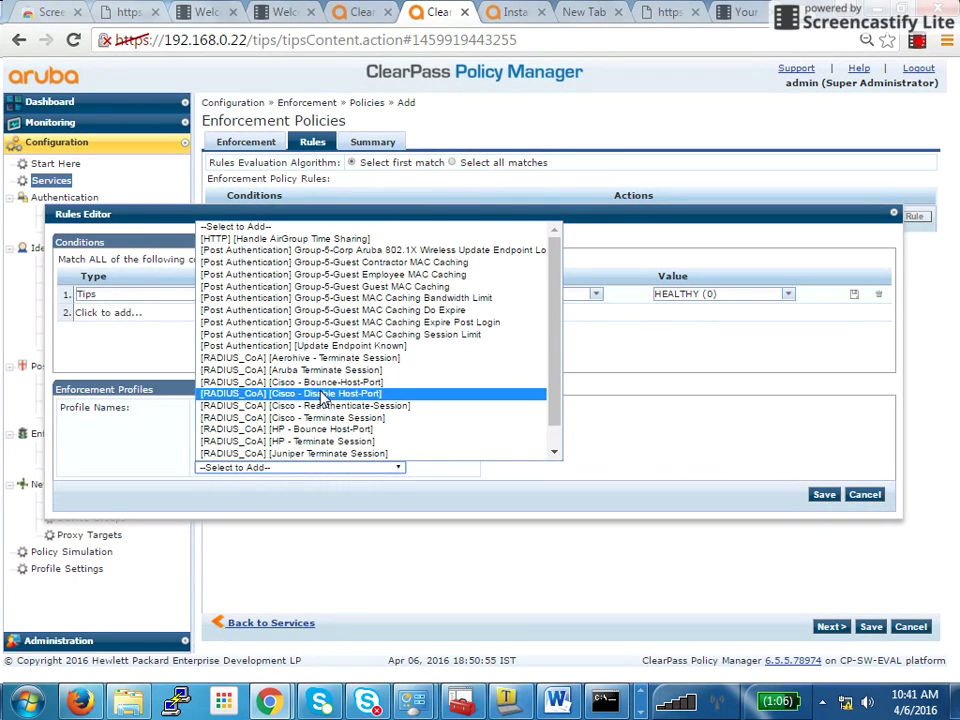
click(340, 370)
click(818, 498)
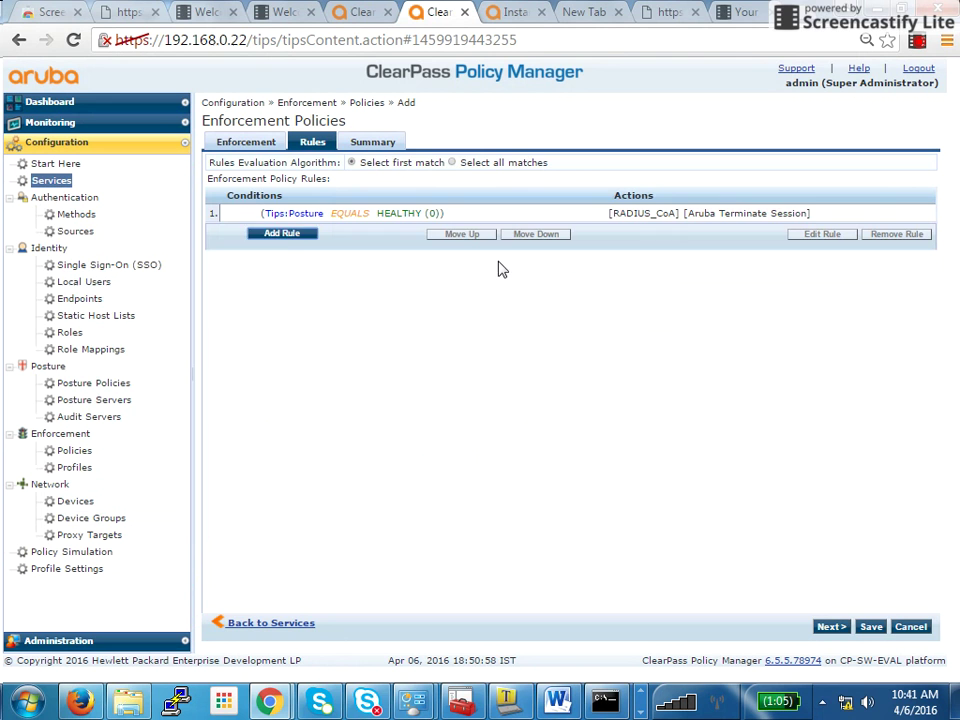
- Add a second rule applying Aruba Terminate Session when Tips:Posture EQUALS QUARANTINE (20)
click(296, 238)
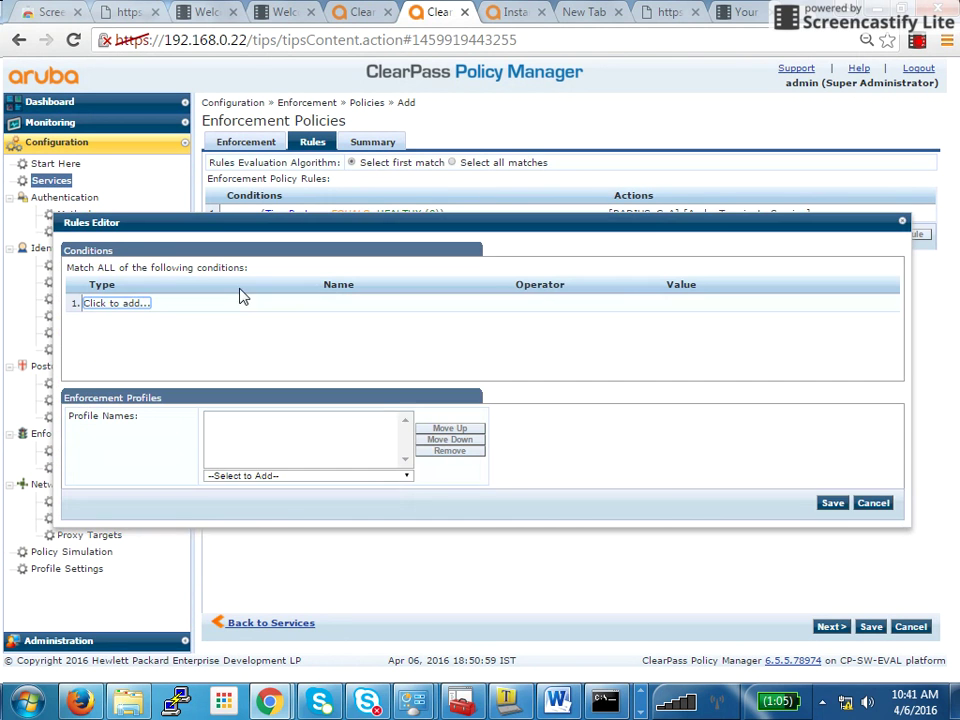
click(113, 304)
click(113, 306)
text(Tip)
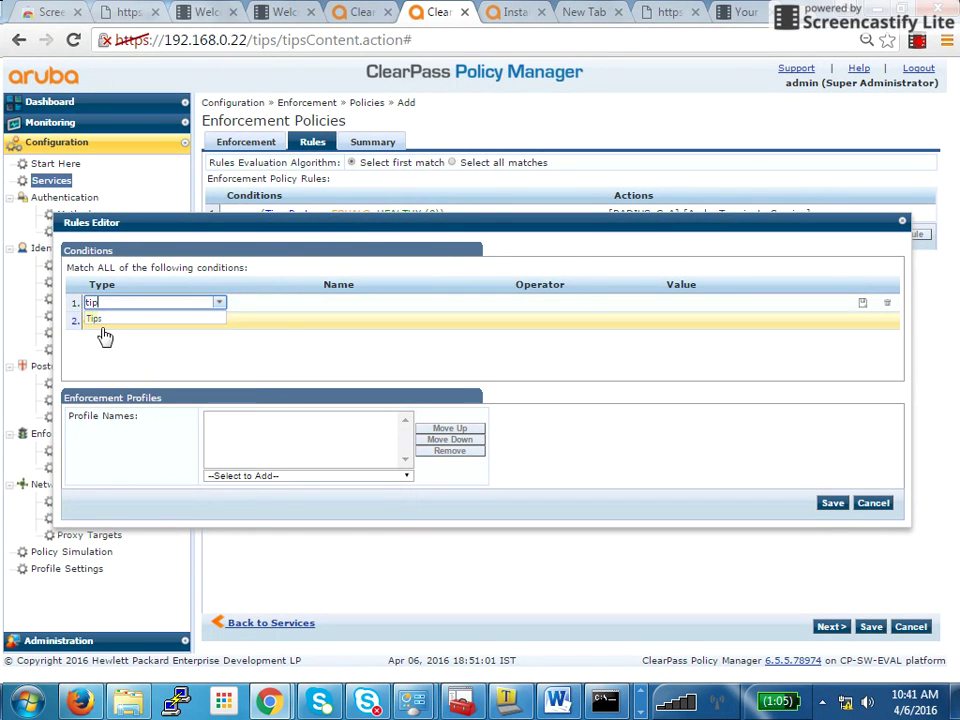
click(117, 320)
text(pos)
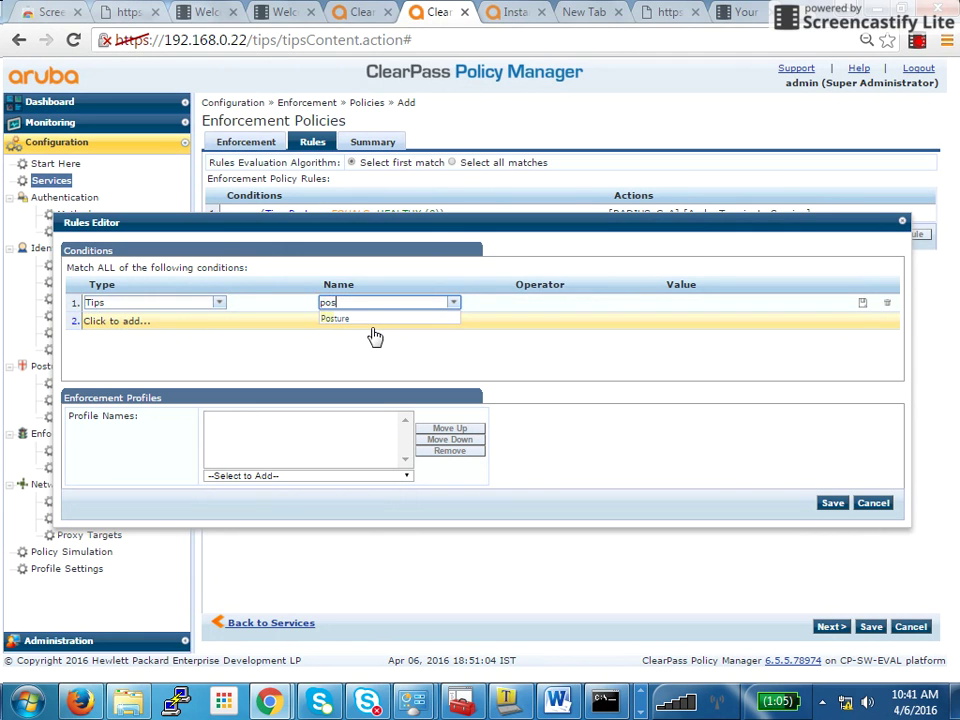
click(384, 320)
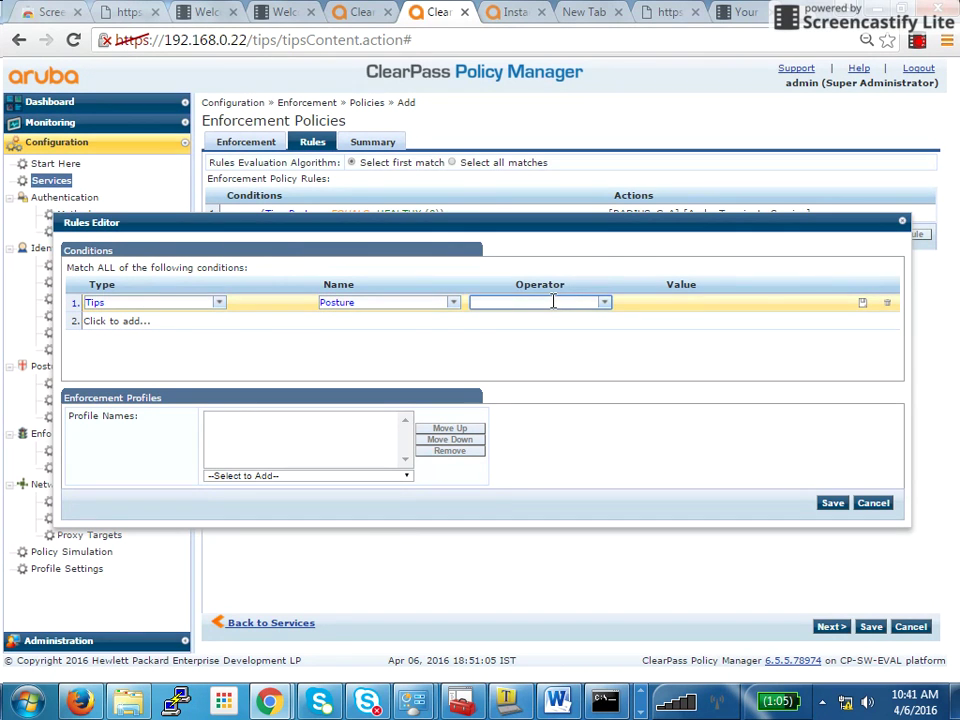
text(eq)
click(560, 319)
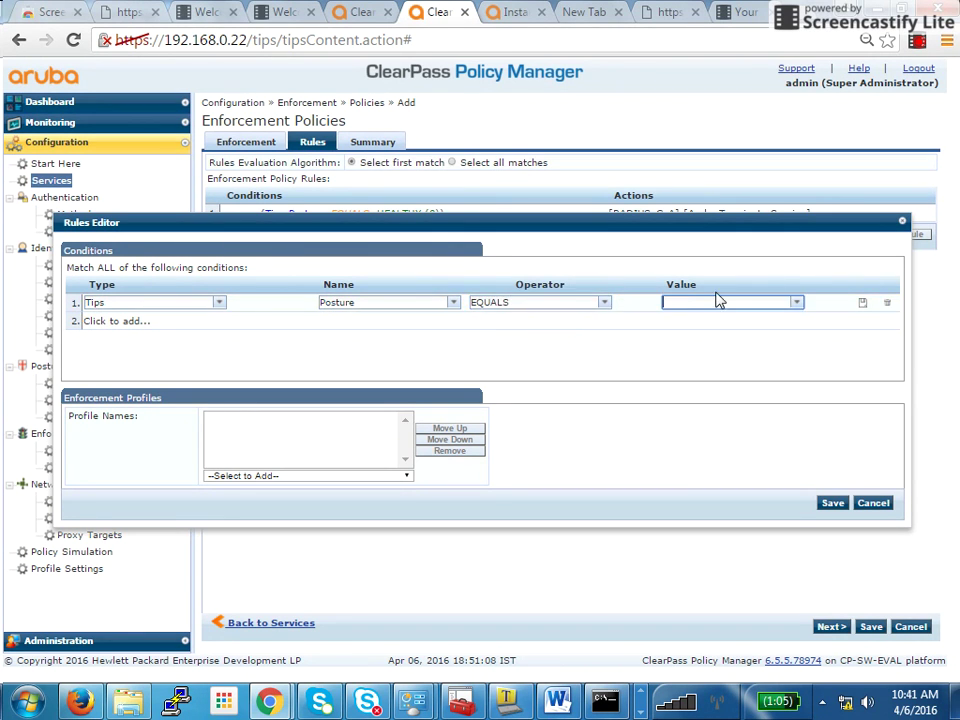
text(qua)
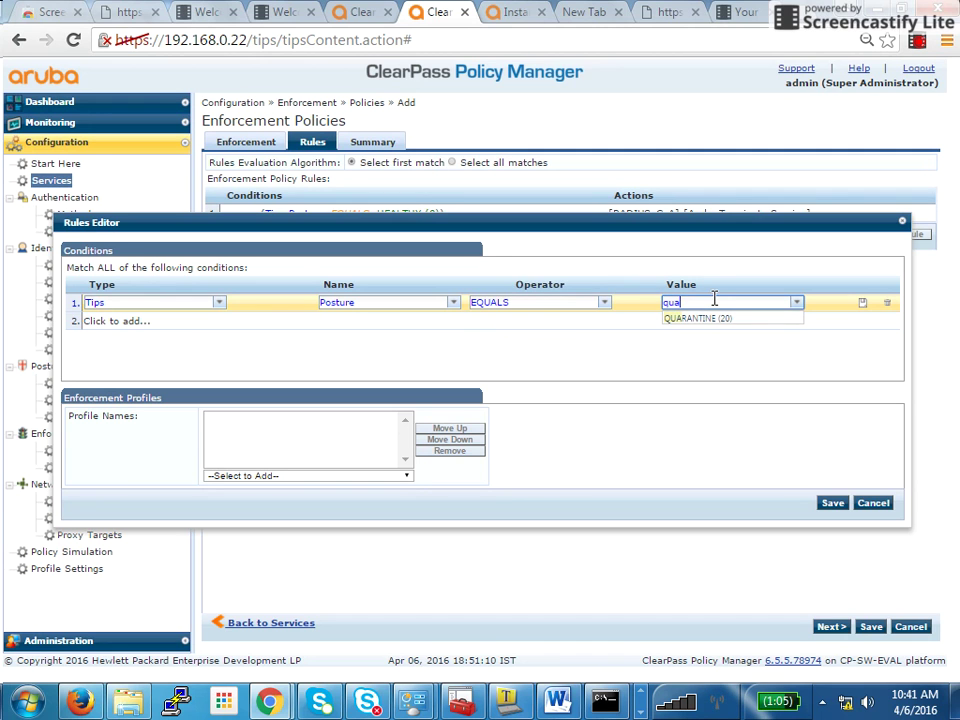
click(698, 319)
click(863, 303)
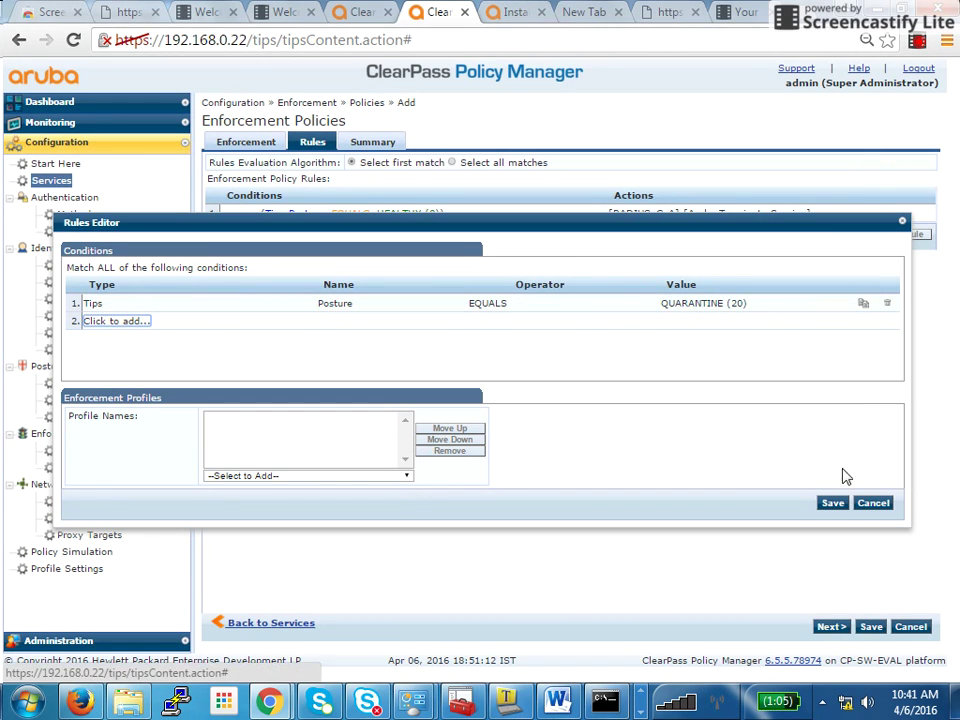
click(340, 476)
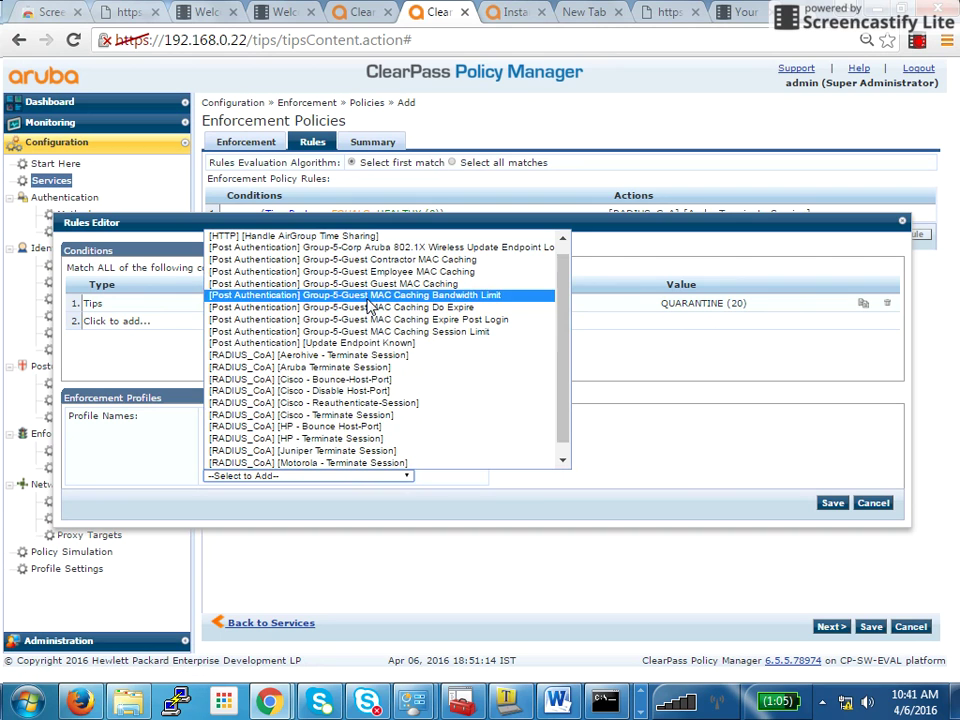
click(360, 368)
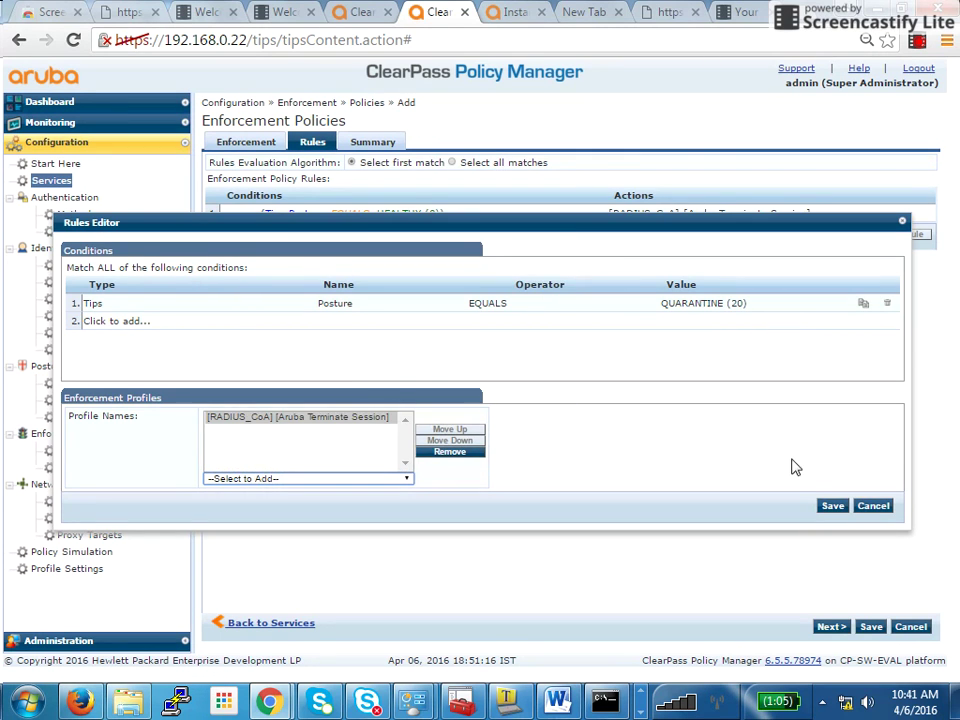
click(825, 507)
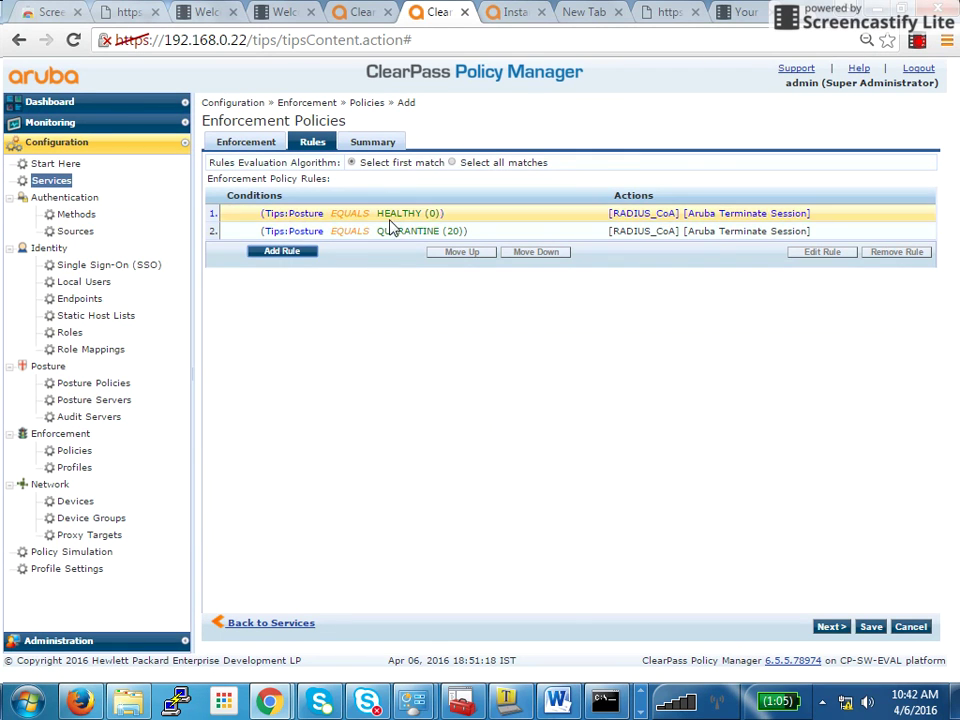
- Review the policy's name, default profile and rules, discarding an empty new rule
click(245, 143)
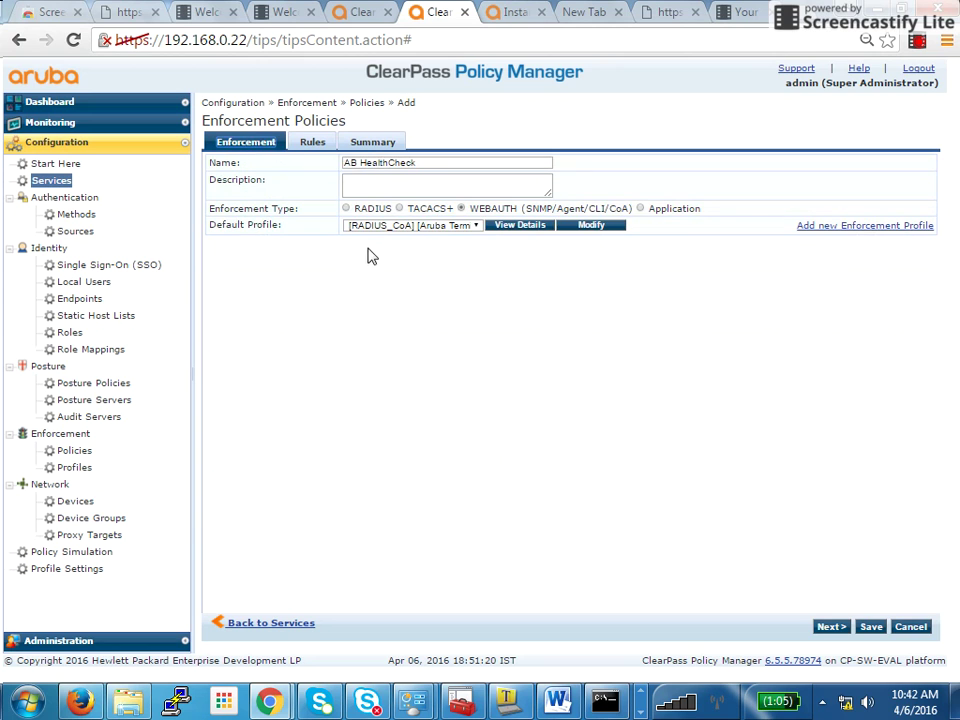
click(325, 146)
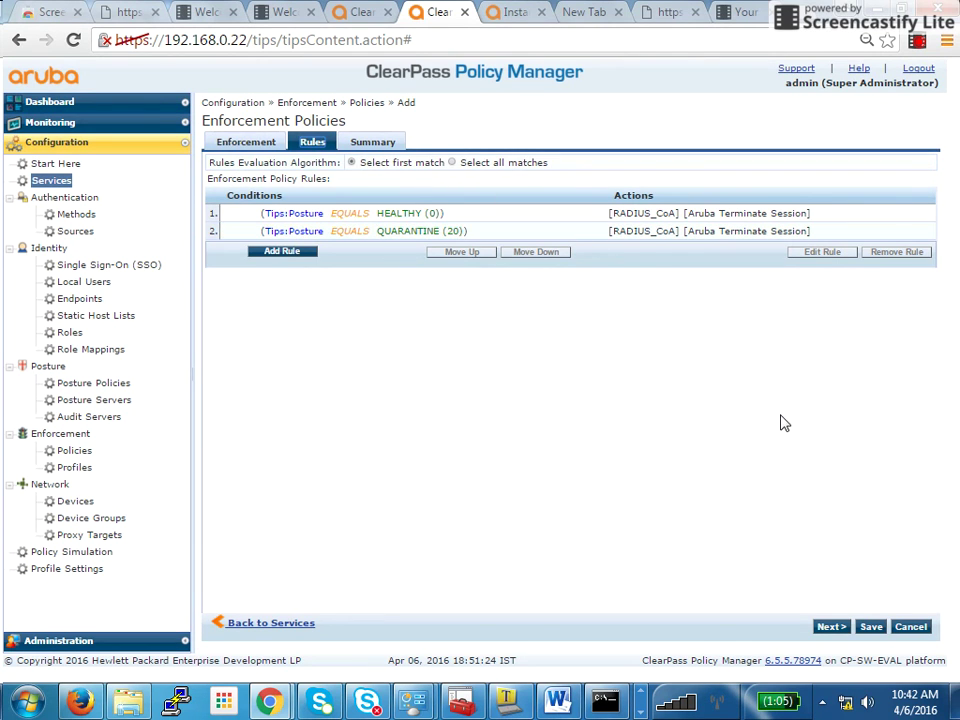
click(280, 252)
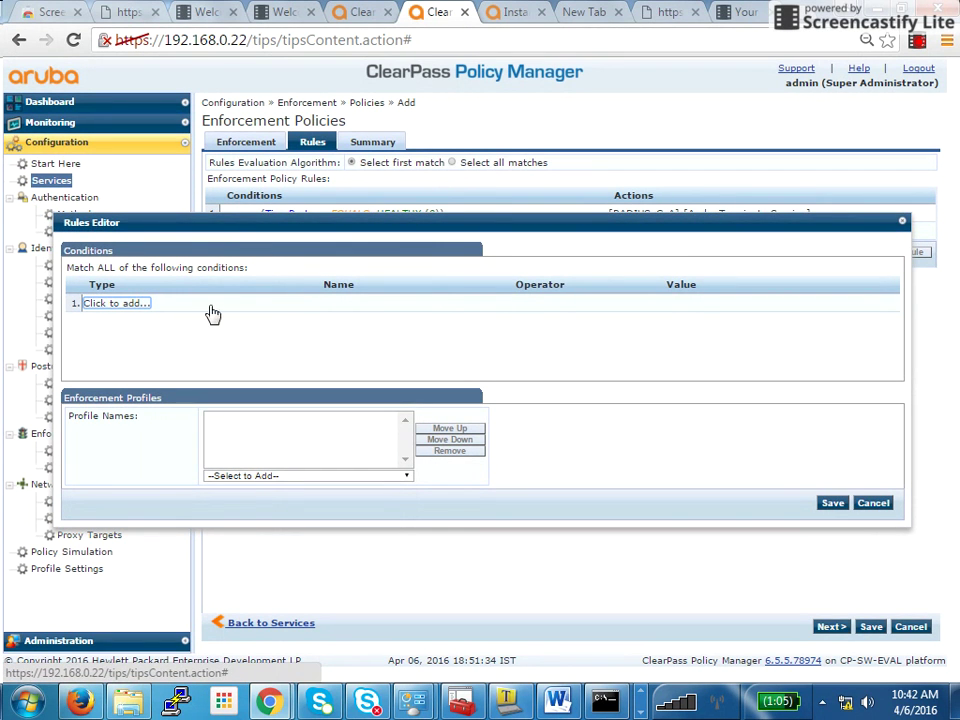
click(884, 506)
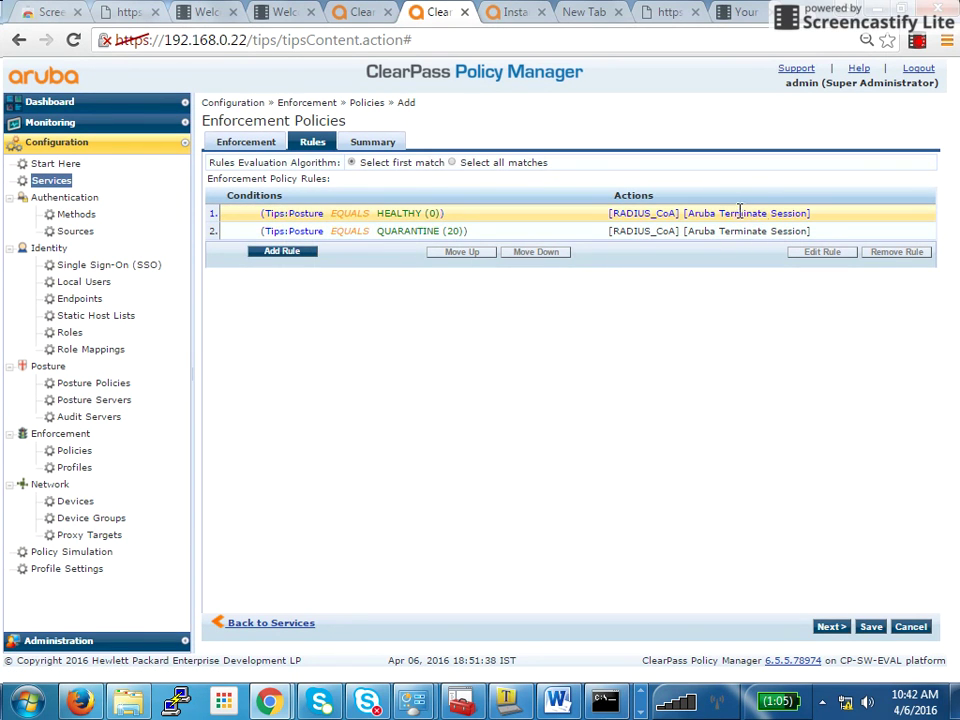
- Inspect the HEALTHY rule's profiles without changes, then save the AB HealthCheck policy
drag(739, 211, 773, 211)
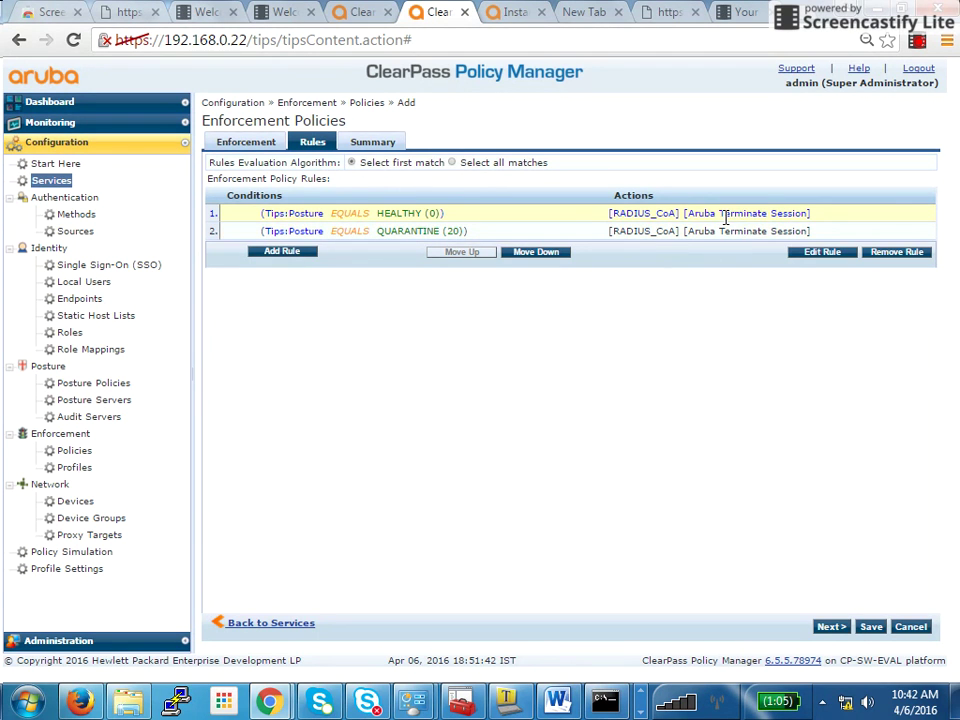
click(812, 253)
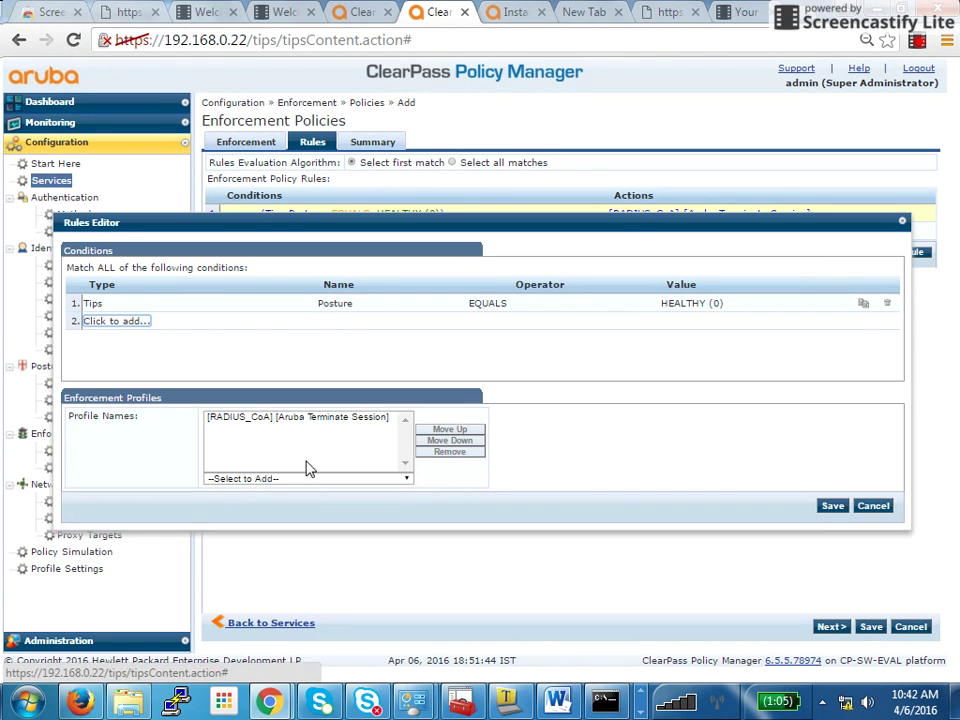
click(310, 480)
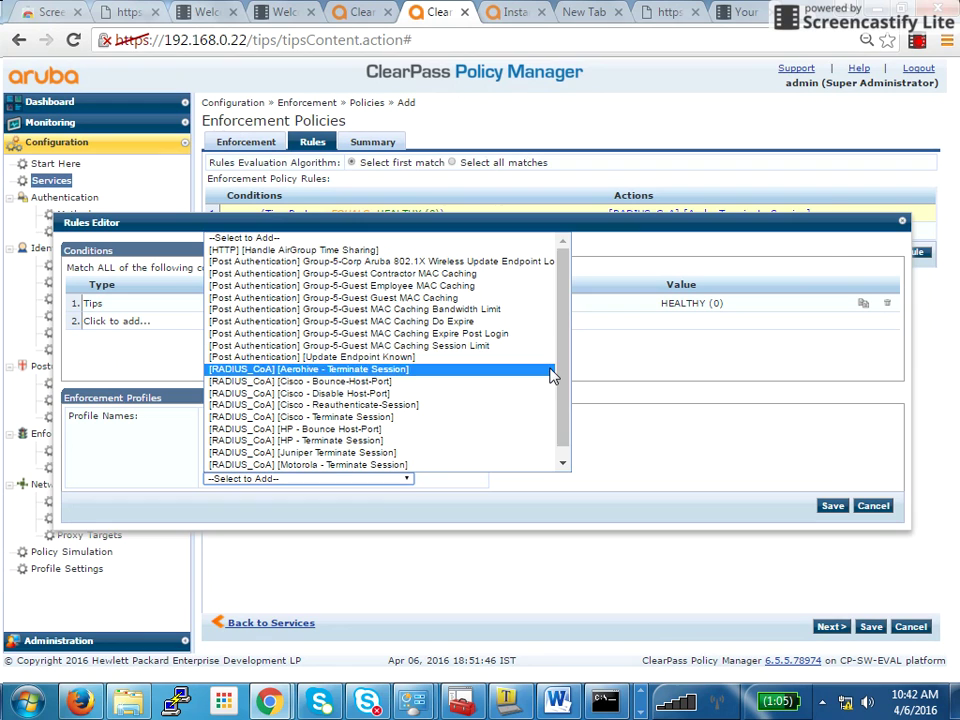
scroll(560, 367, down, 1)
scroll(560, 360, up, 1)
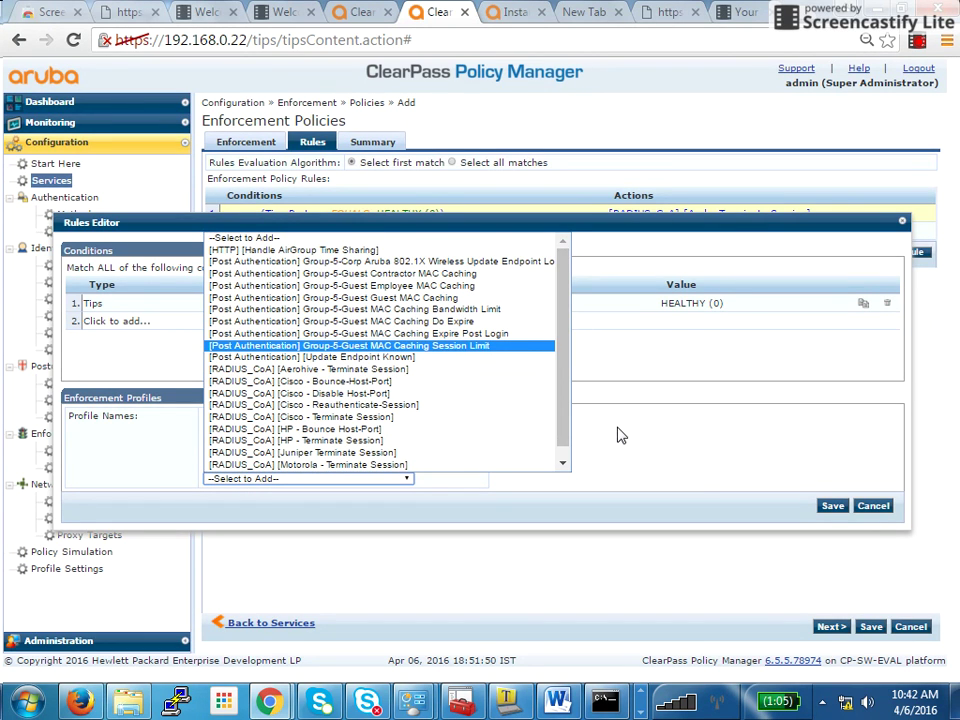
click(874, 507)
click(876, 509)
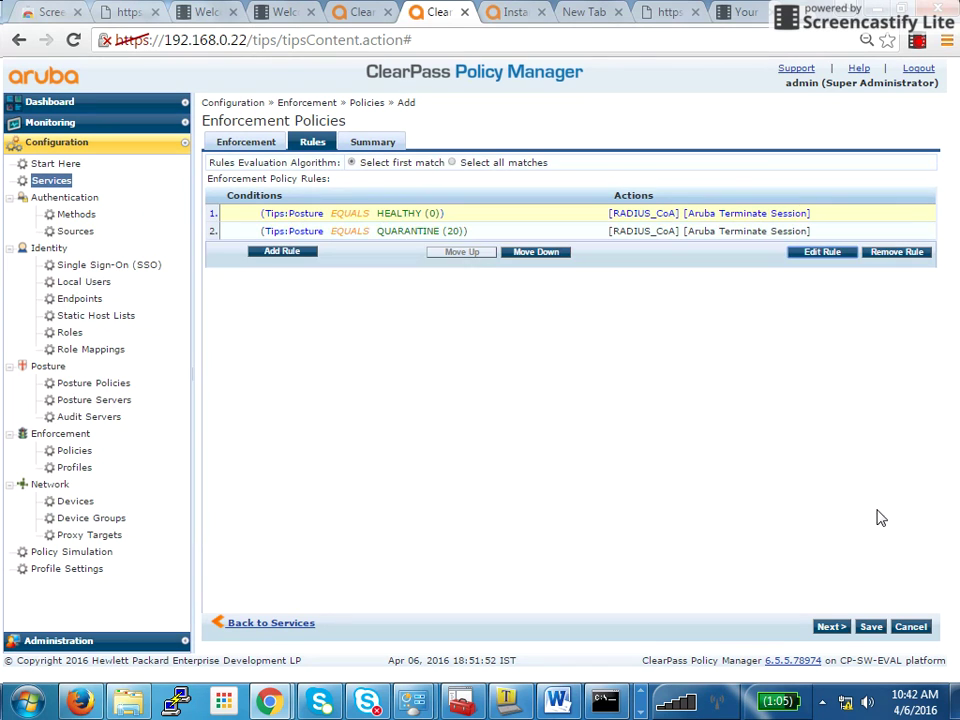
click(866, 628)
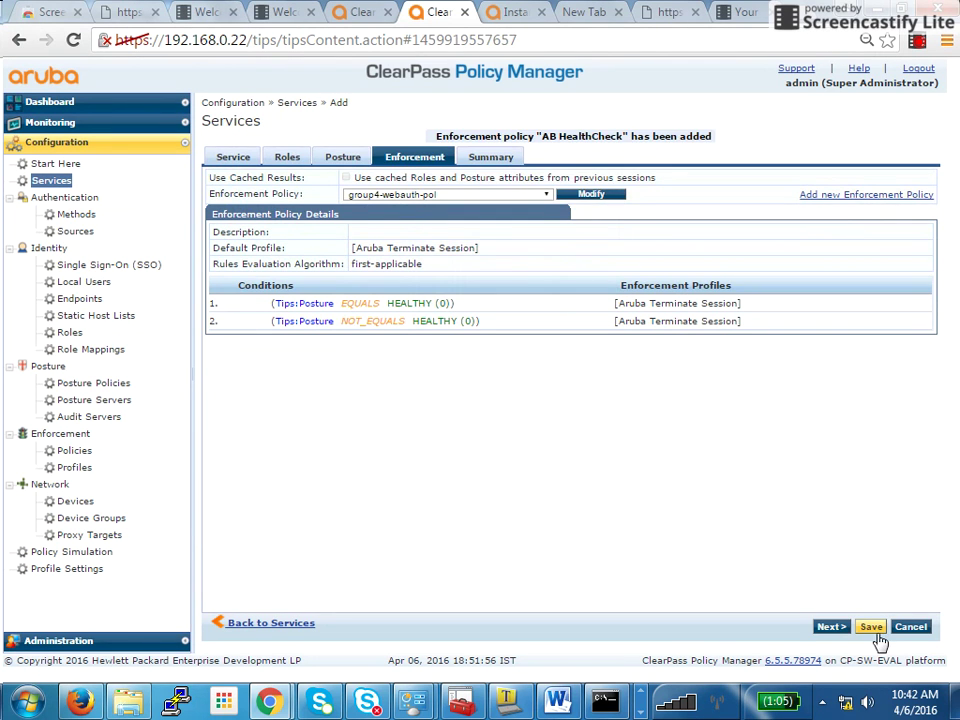
- Save the AB Health Check service, reopen it, and review its summary, service and posture settings
click(871, 627)
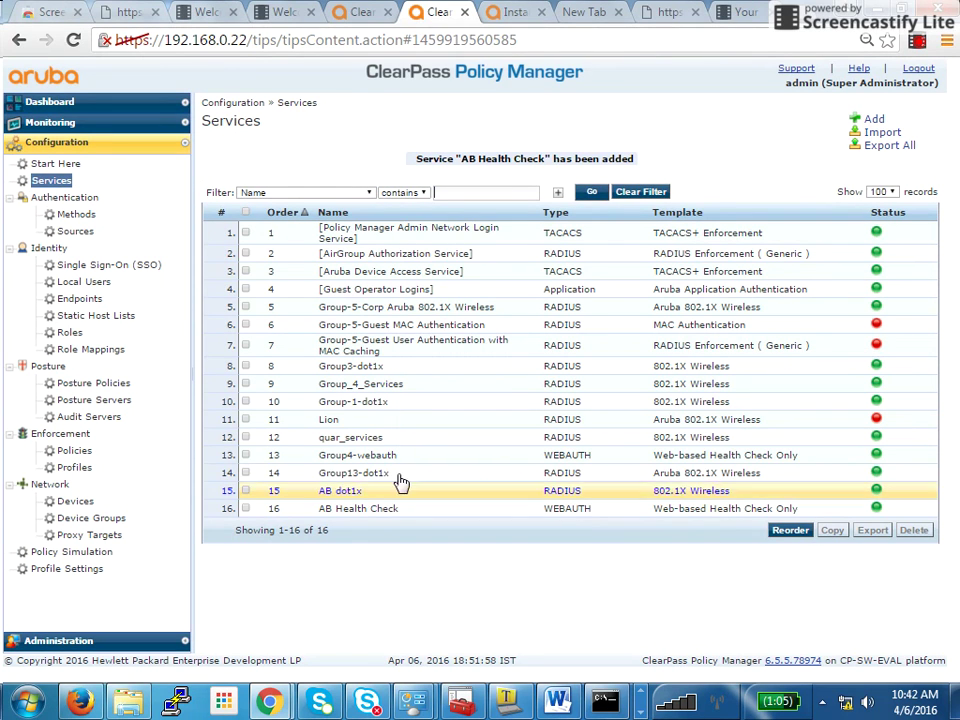
click(357, 510)
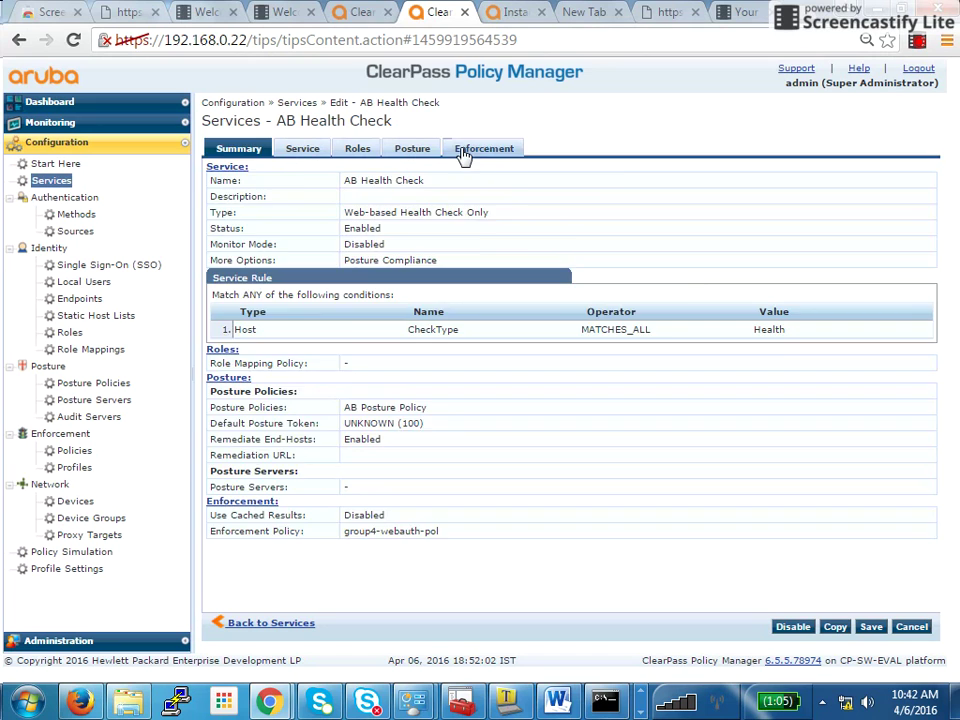
click(464, 154)
click(308, 154)
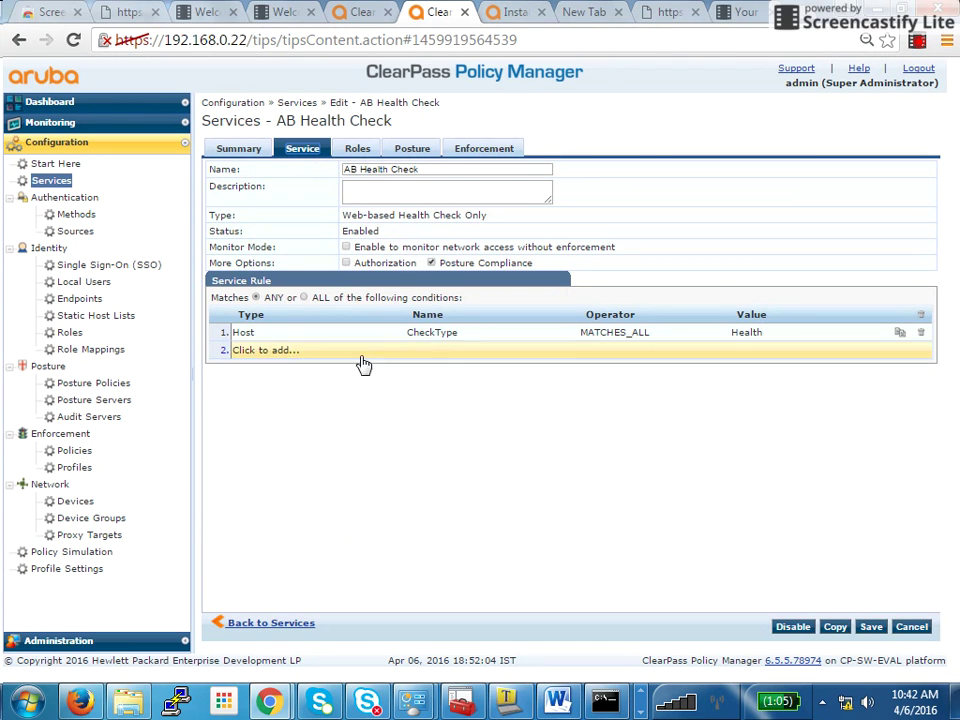
click(240, 150)
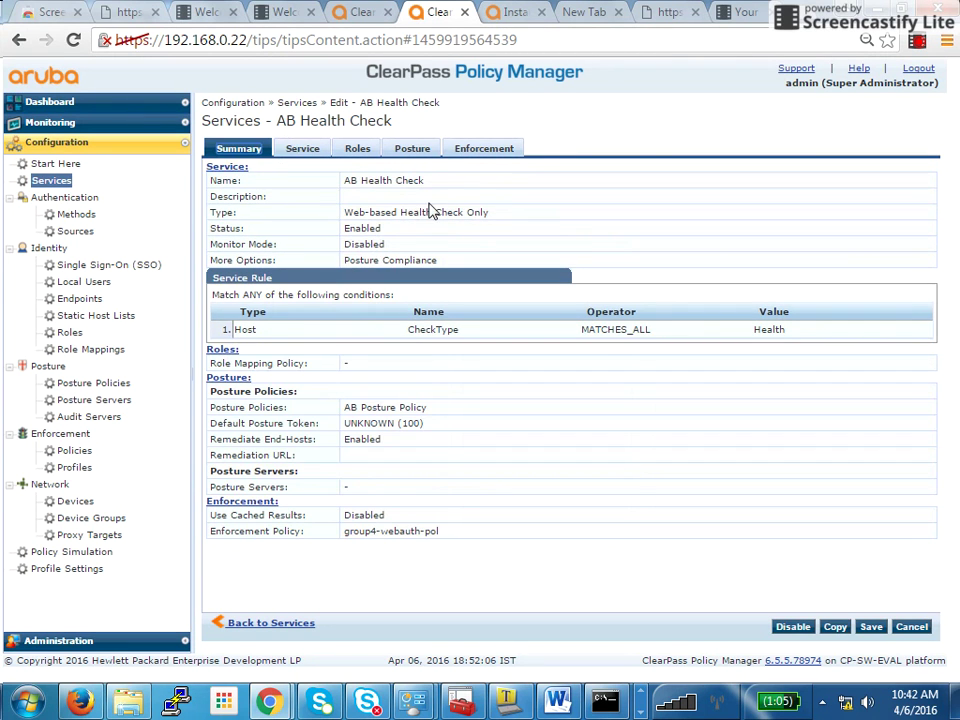
drag(347, 210, 210, 212)
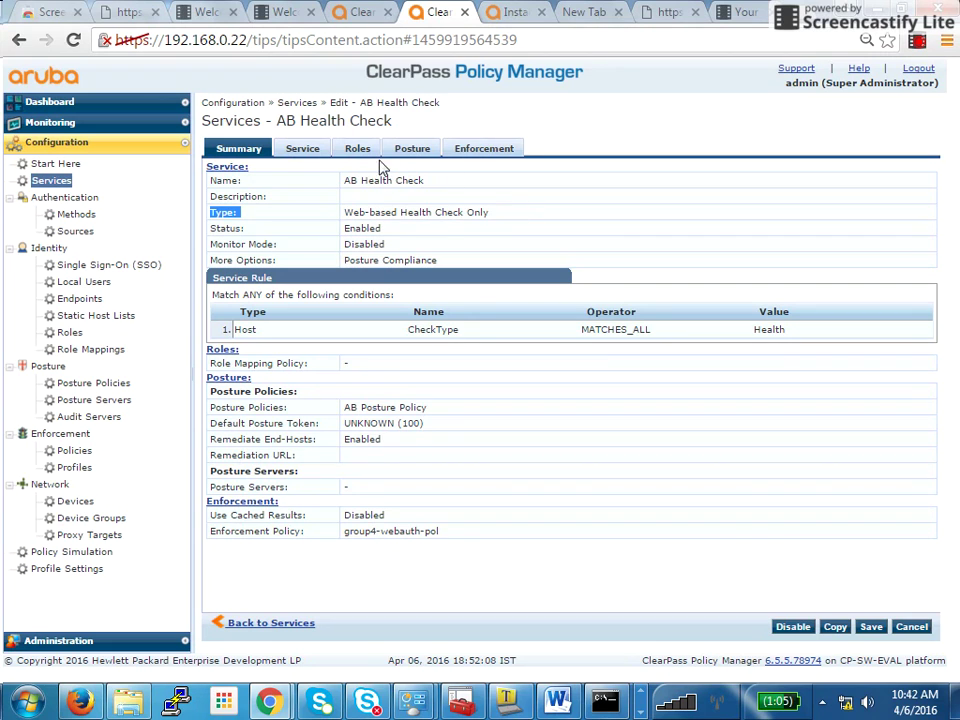
click(308, 152)
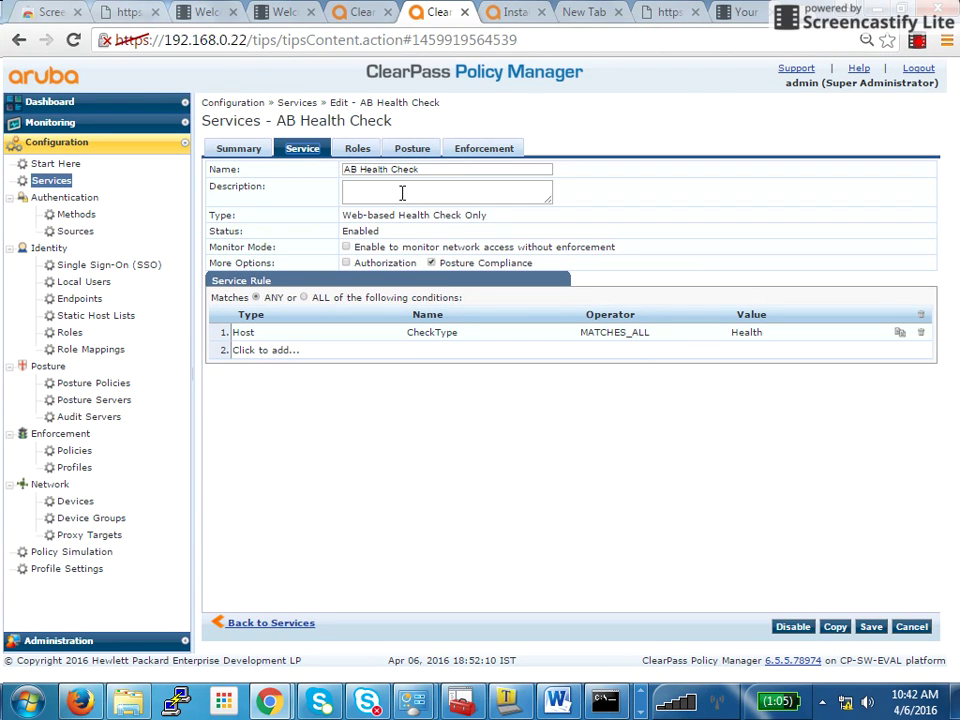
click(411, 149)
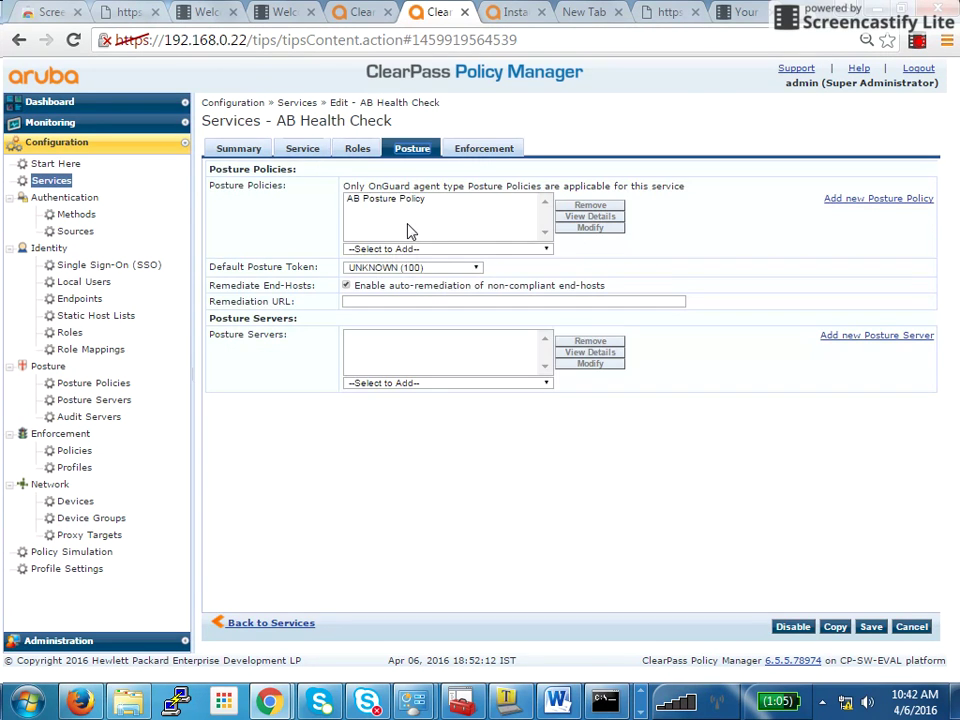
- Set the service's enforcement policy to AB HealthCheck and save the service
click(488, 151)
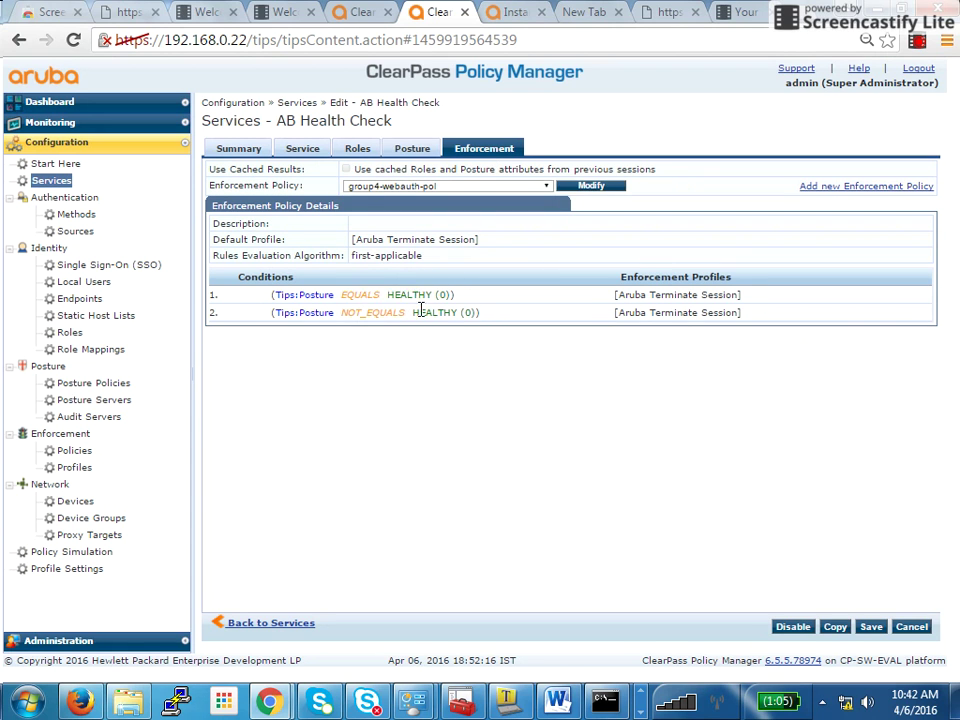
drag(420, 310, 493, 339)
click(707, 392)
drag(616, 294, 660, 295)
click(493, 187)
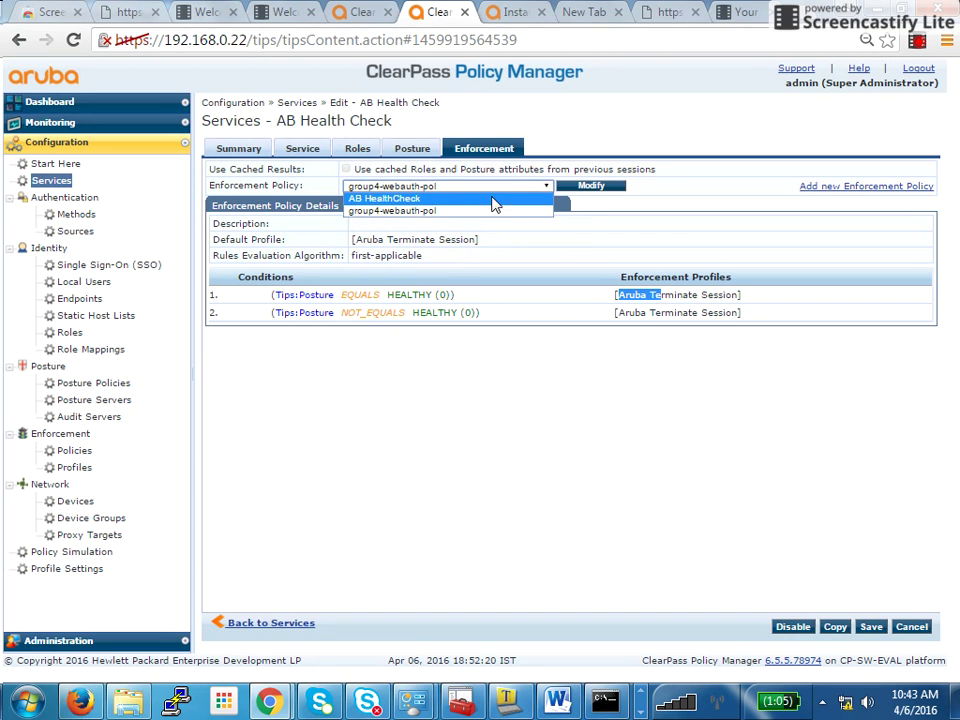
click(492, 199)
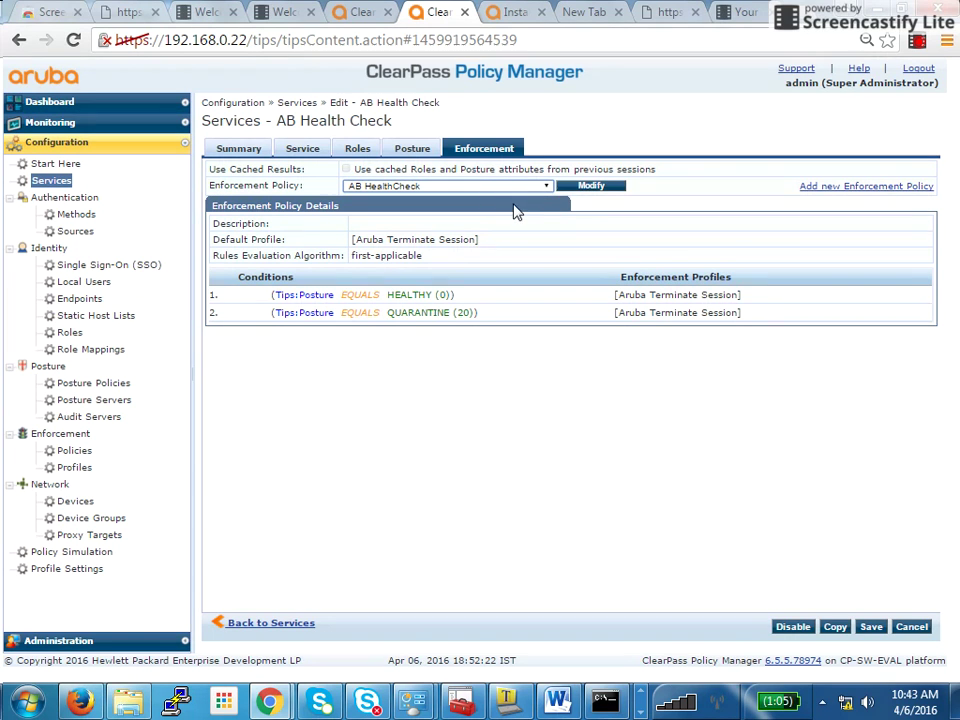
click(868, 626)
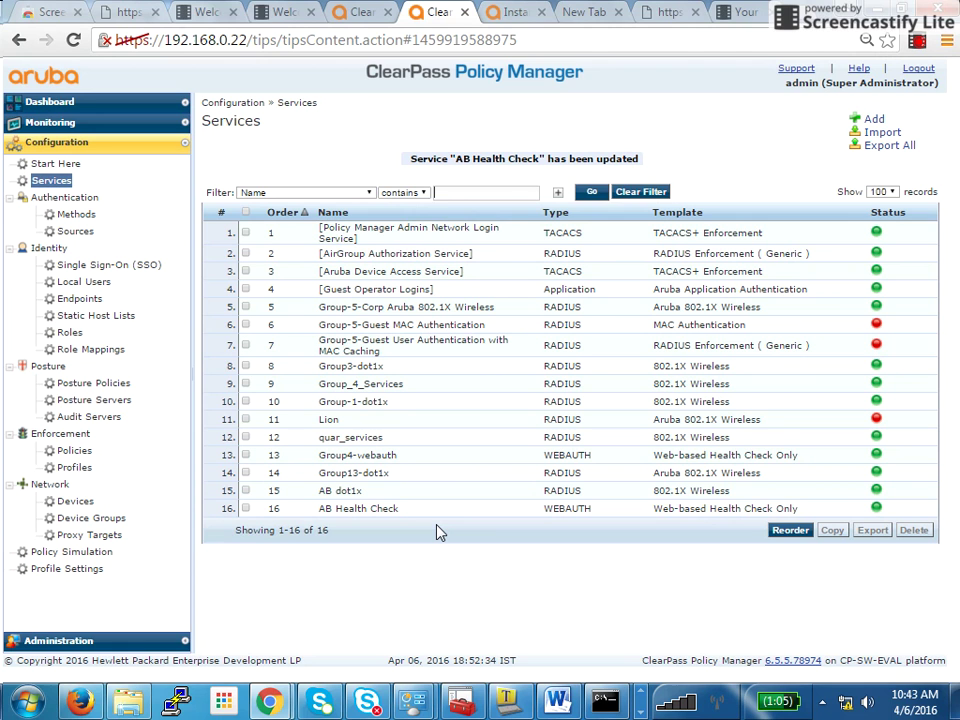
- Open AB dot1x's enforcement settings and review its posture conditions and AB Quarantine profile
click(390, 492)
click(505, 150)
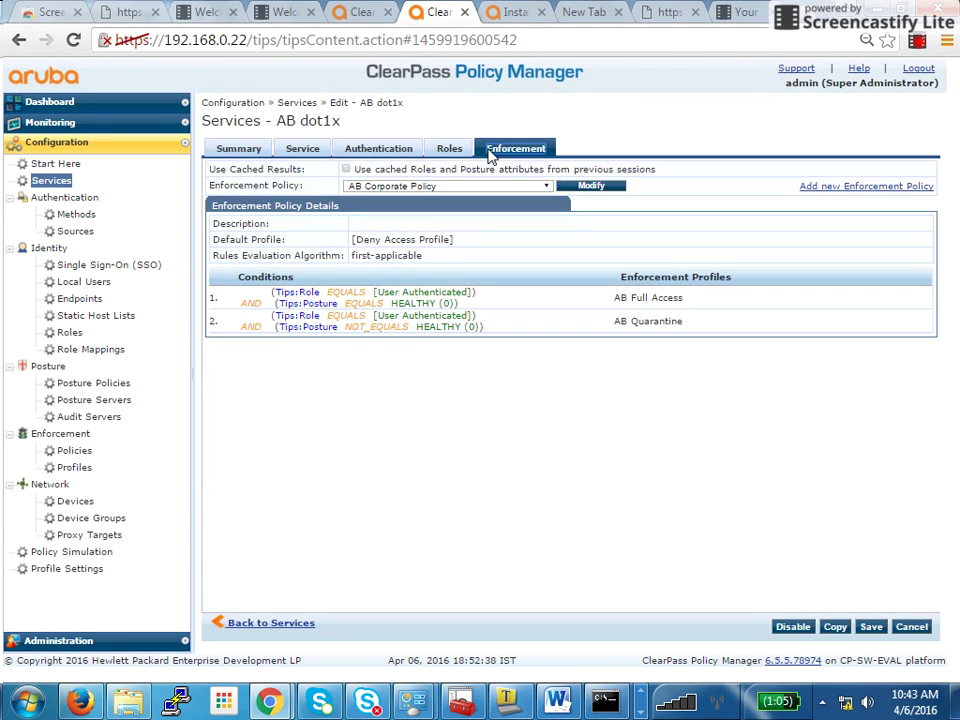
drag(343, 326, 478, 328)
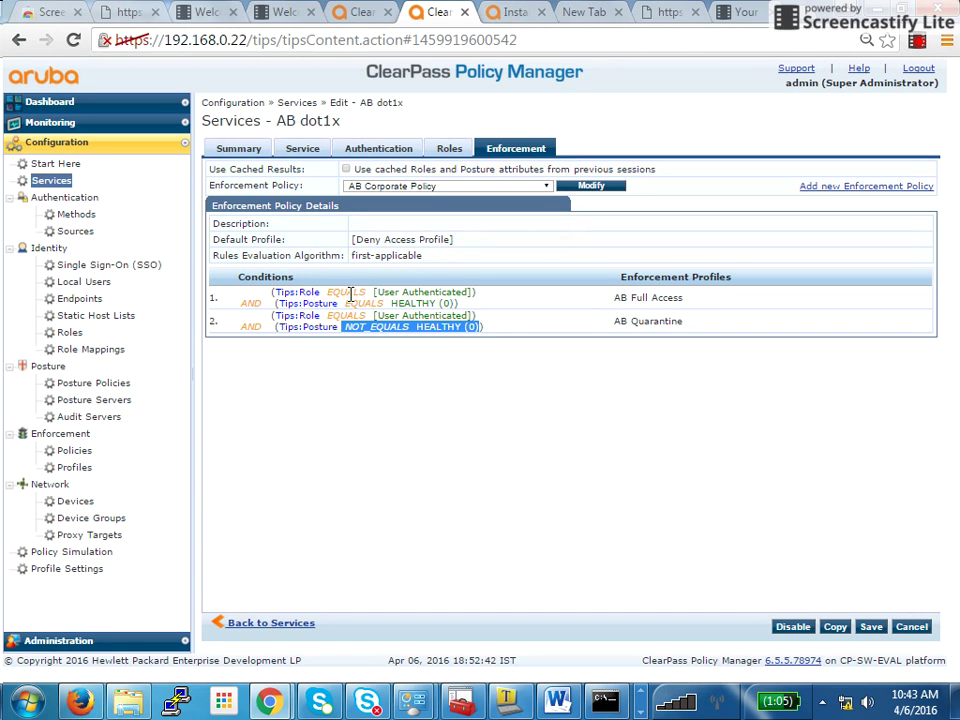
drag(364, 300, 330, 320)
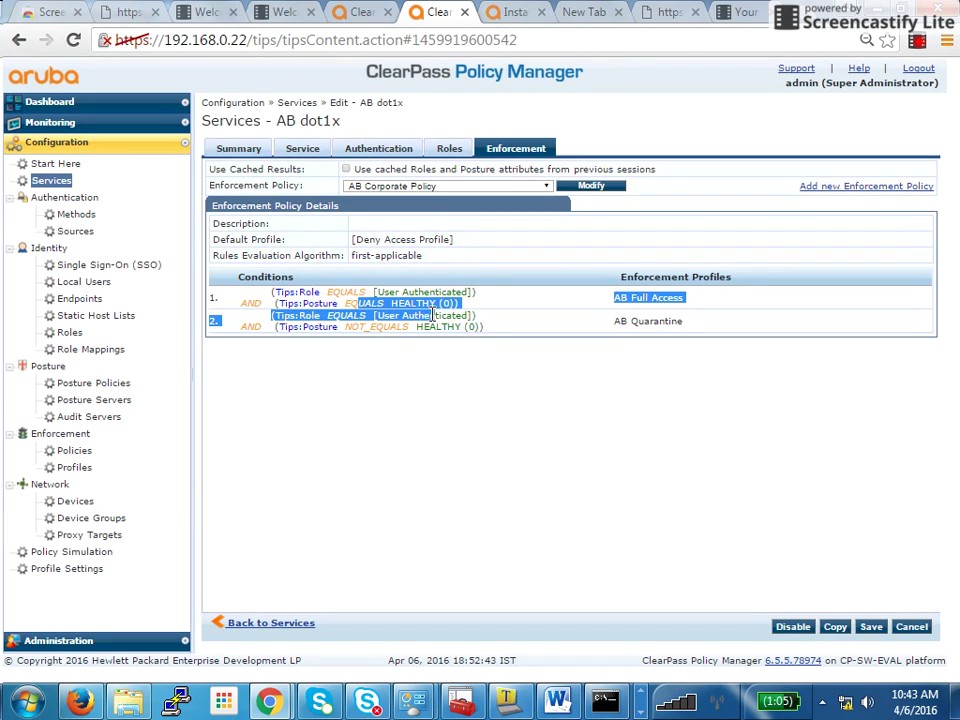
click(333, 318)
drag(621, 321, 696, 326)
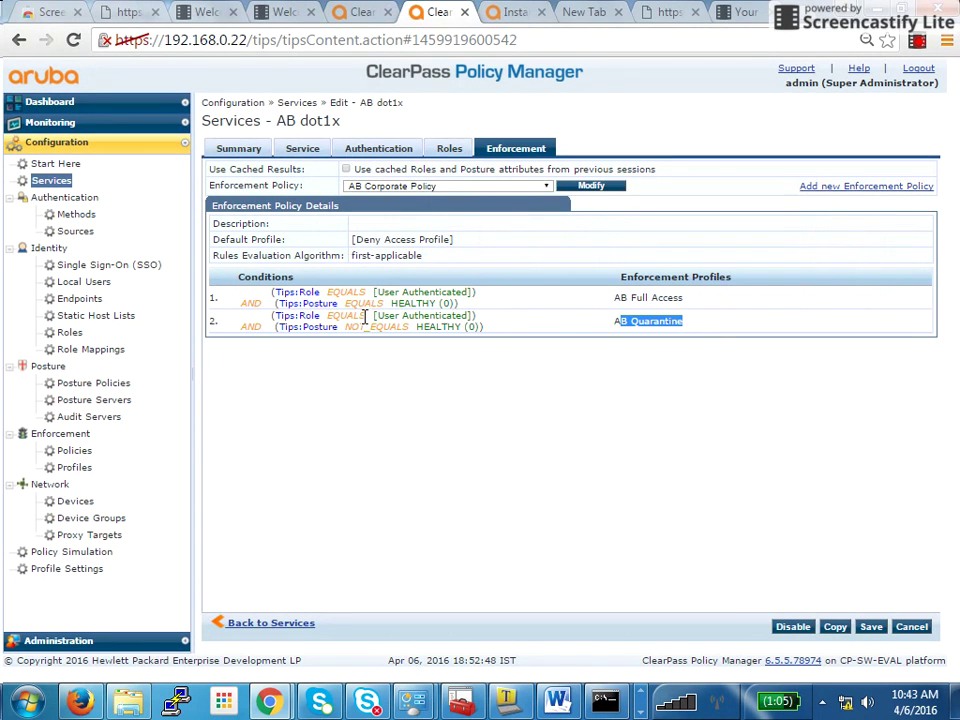
drag(424, 318, 420, 343)
click(605, 358)
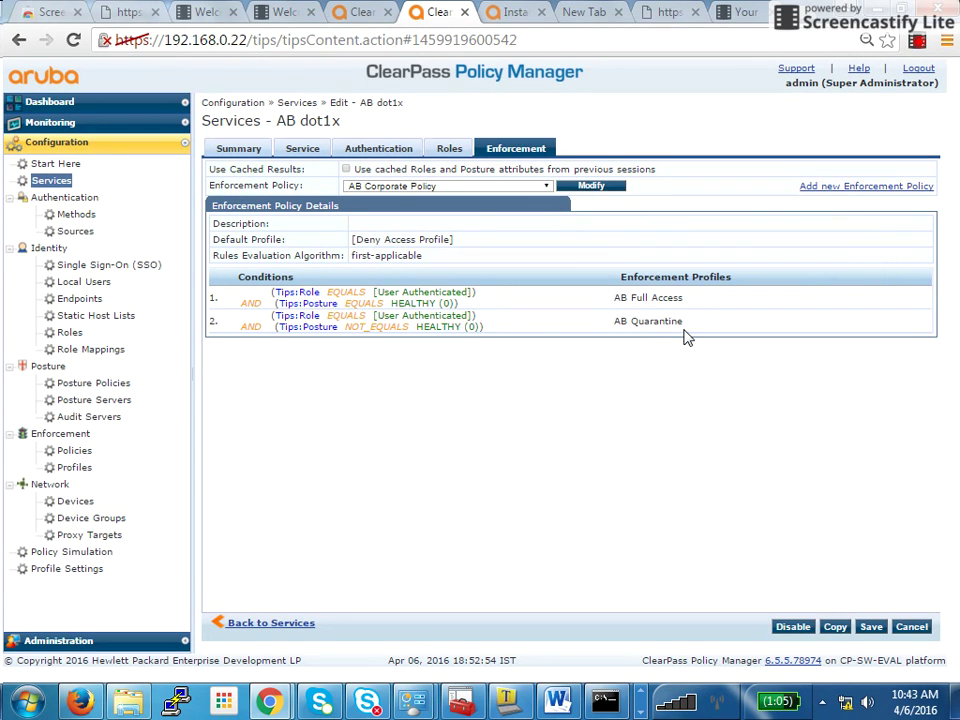
drag(612, 321, 700, 321)
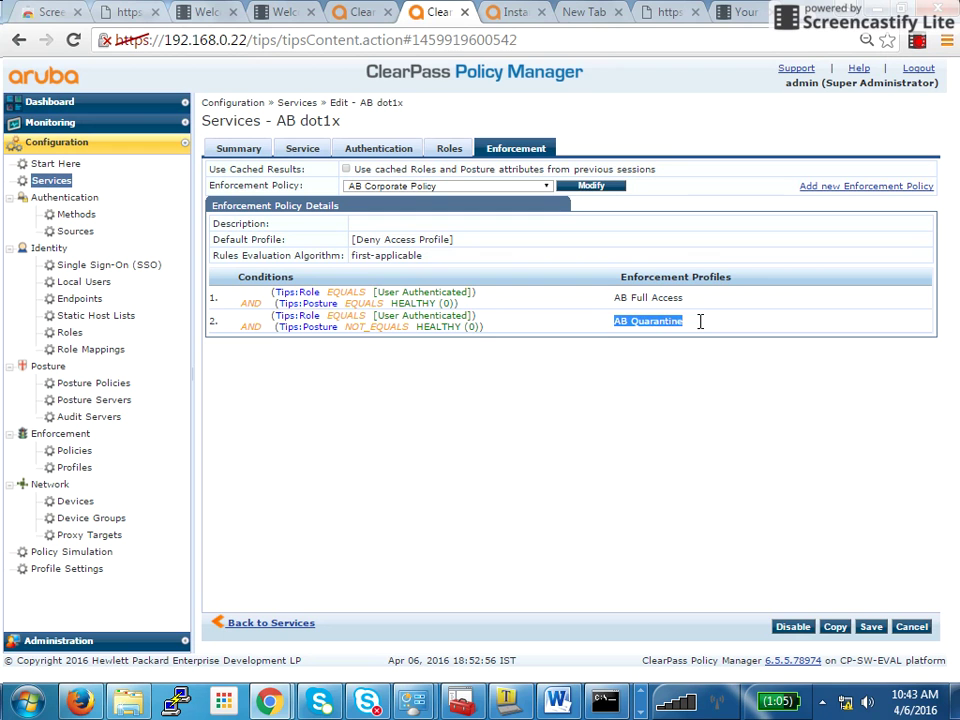
click(643, 380)
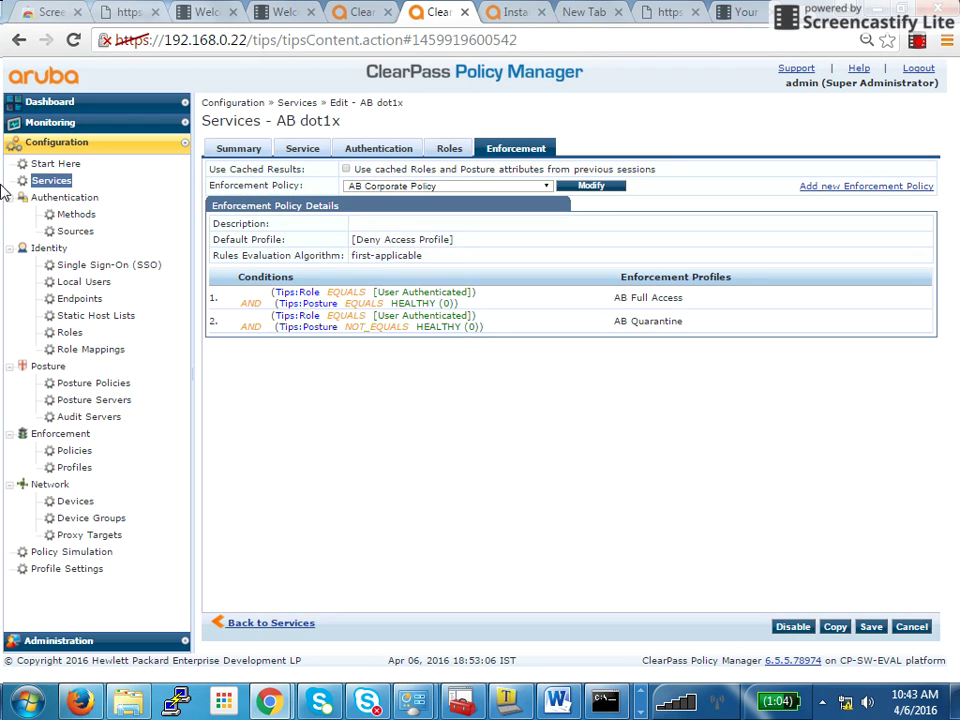
- Reopen AB Health Check to check its Aruba Terminate Session rules, then return to Services
click(62, 186)
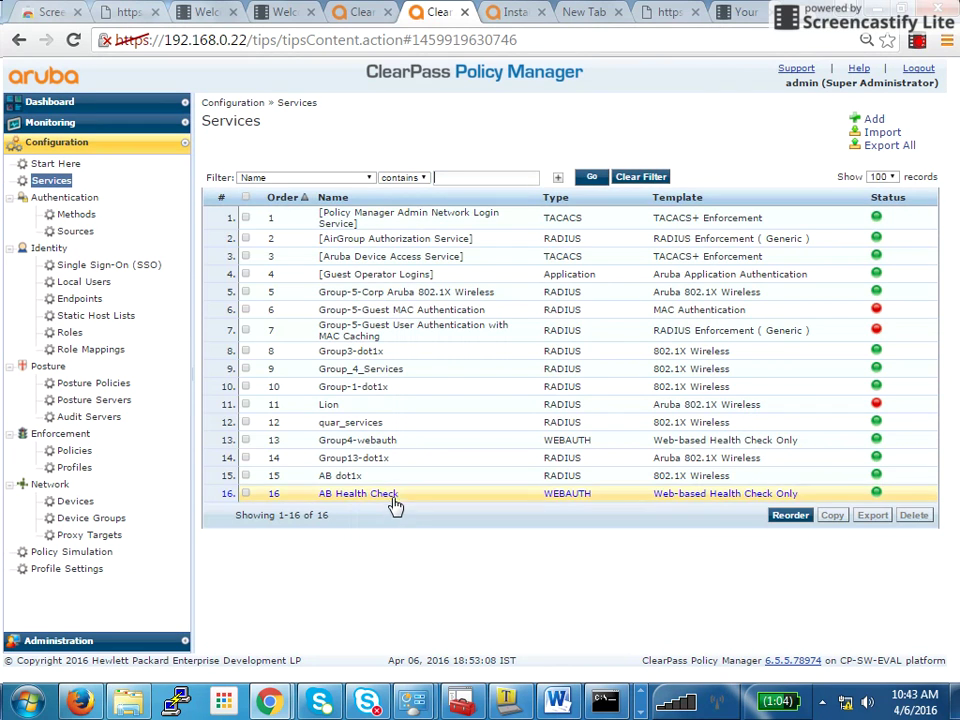
click(392, 499)
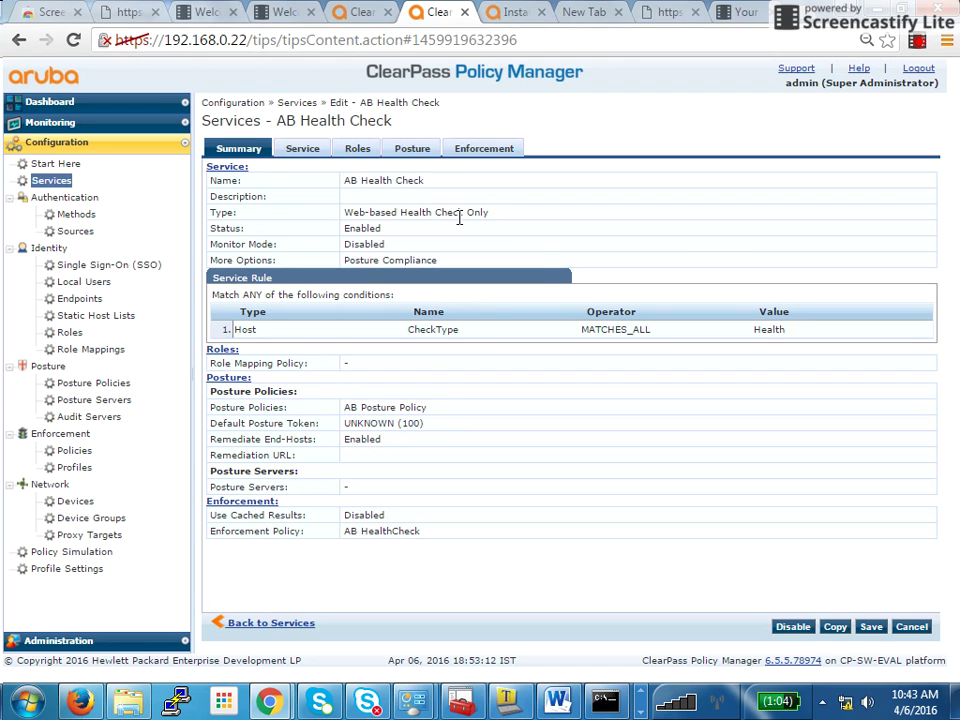
click(455, 151)
drag(624, 294, 804, 332)
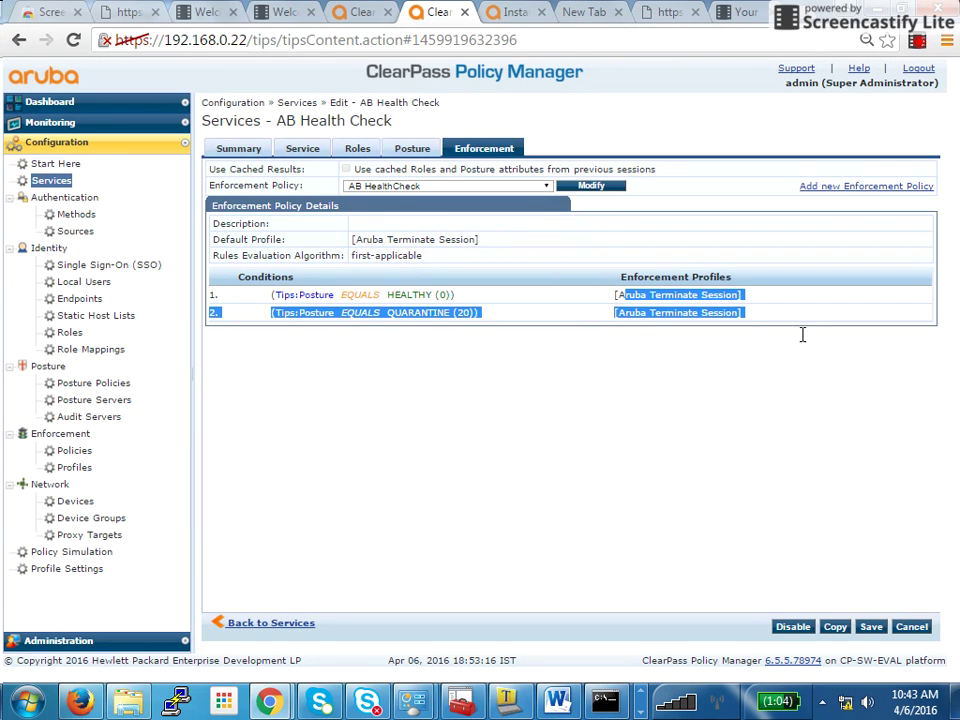
click(60, 182)
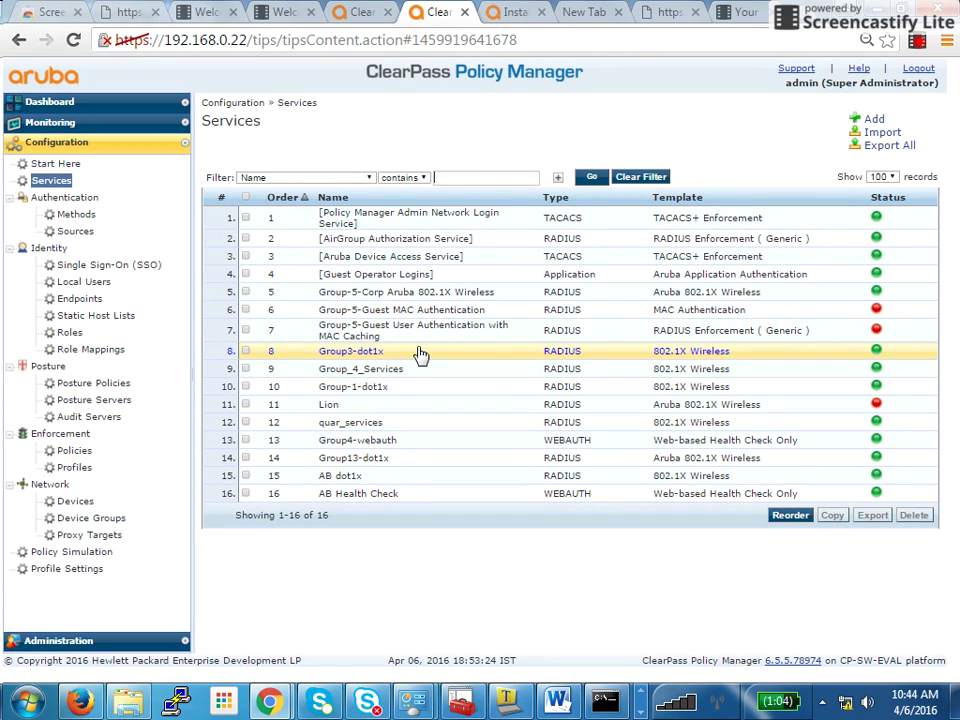
- Enable Use Cached Results on AB dot1x's Enforcement settings and save the service
click(385, 490)
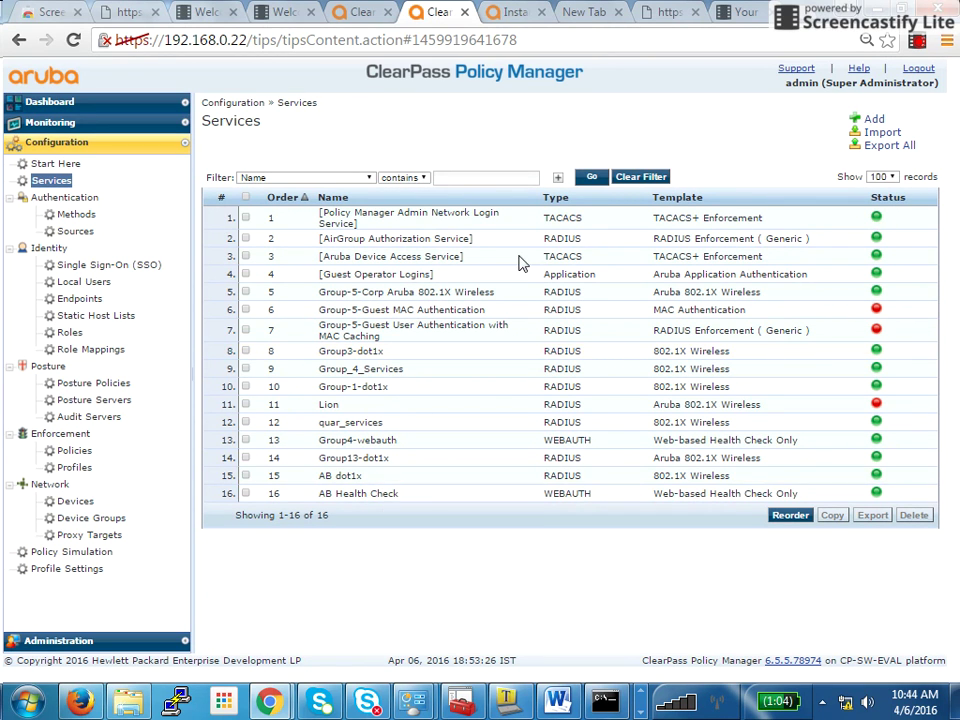
click(500, 149)
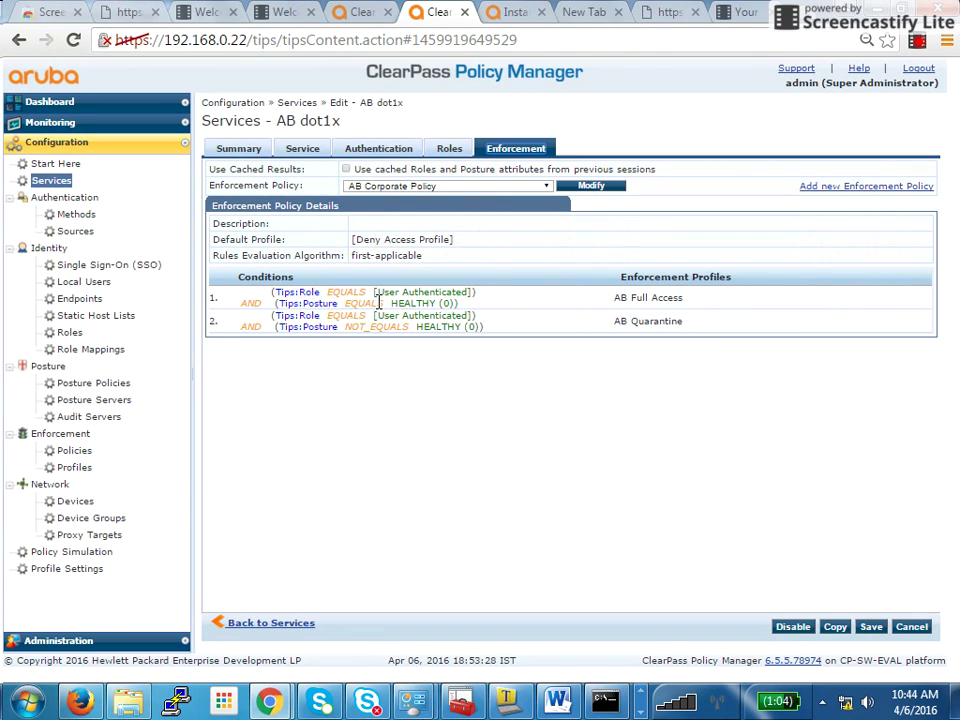
mouse_move(377, 303)
mouse_down()
mouse_move(430, 316)
mouse_move(463, 305)
mouse_up()
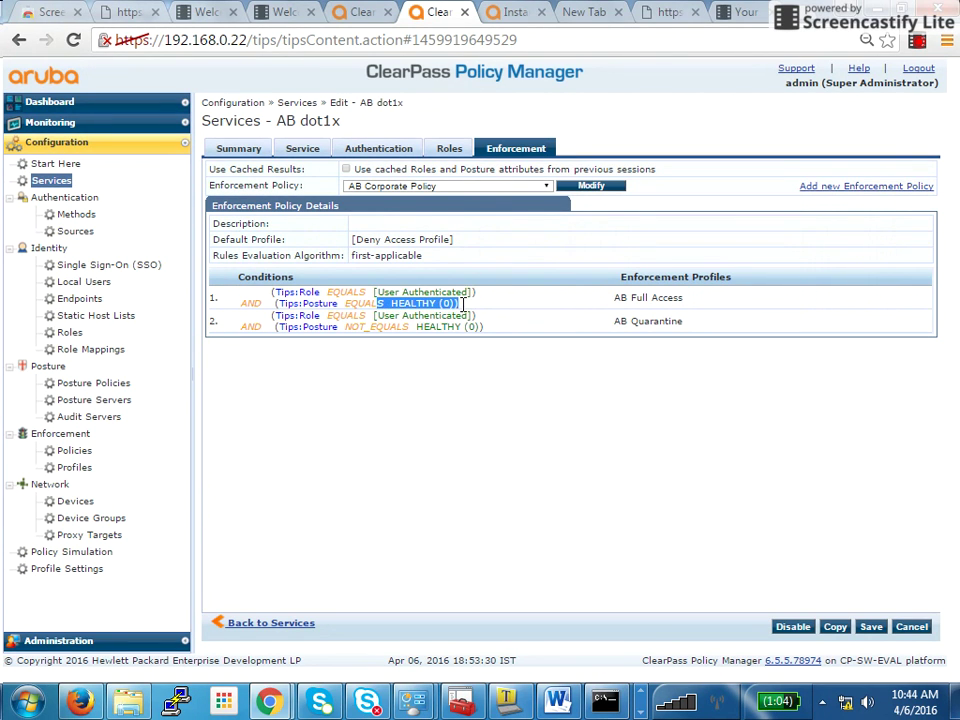
drag(391, 327, 495, 326)
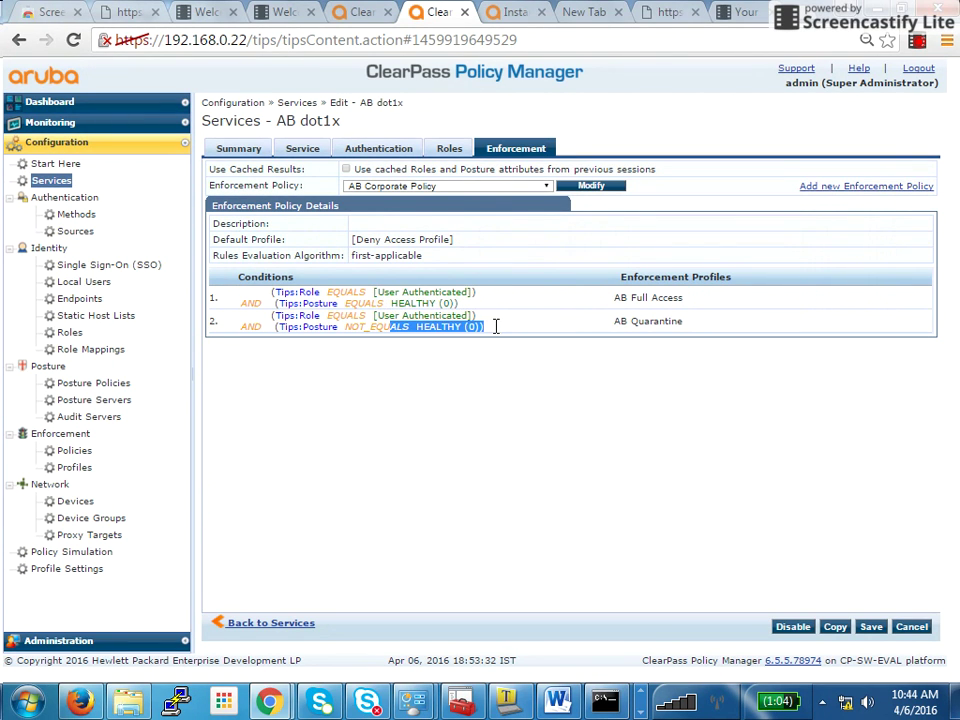
drag(613, 298, 684, 298)
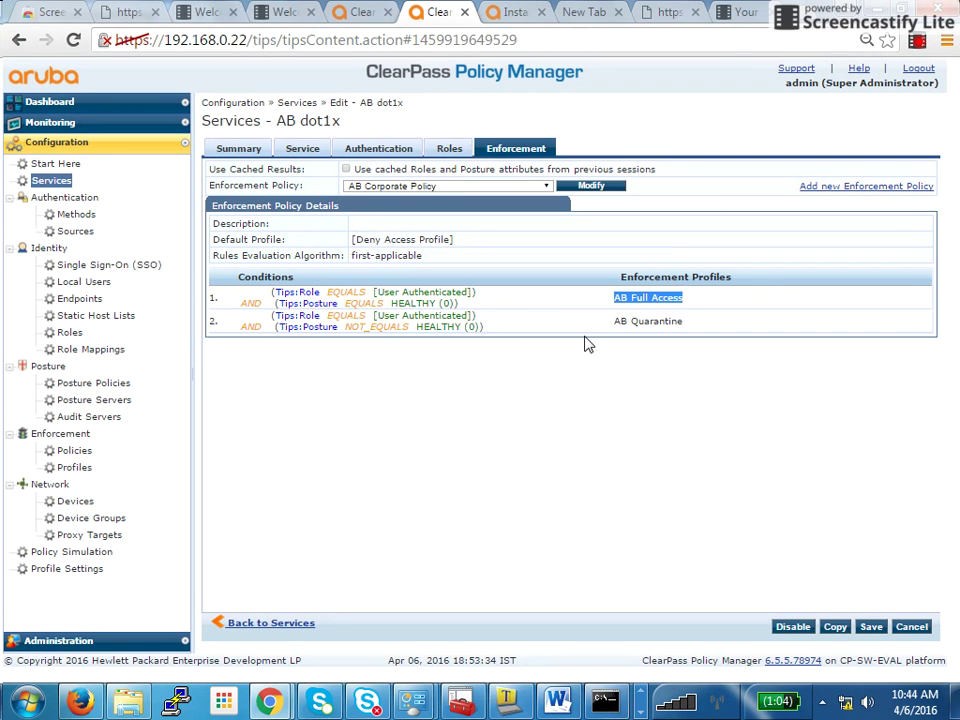
click(366, 216)
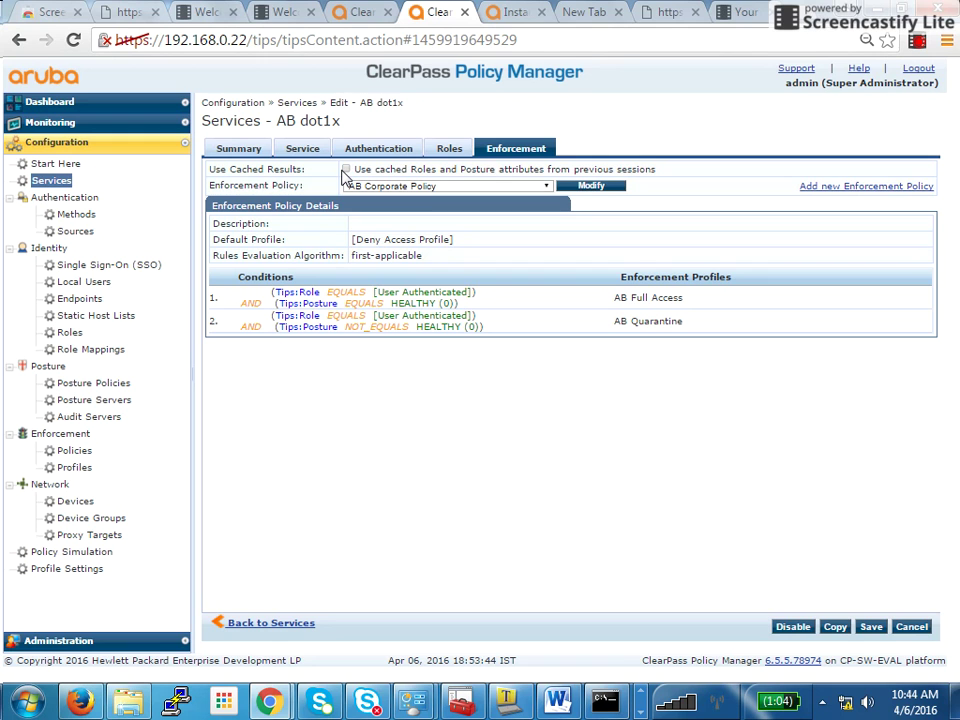
click(346, 170)
click(871, 627)
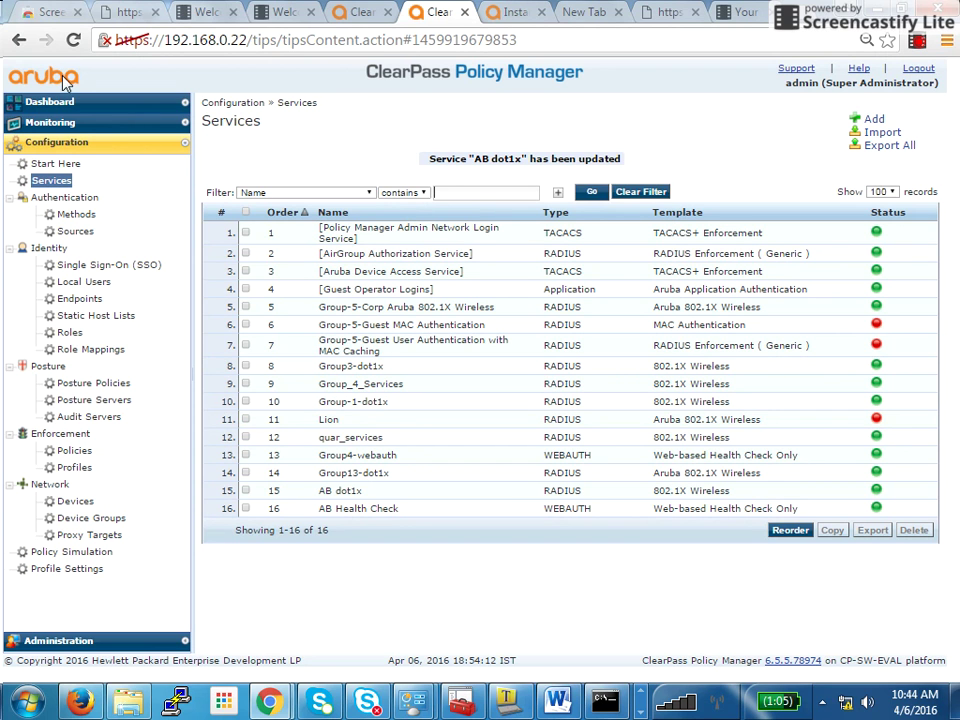
- Open Monitoring > Live Monitoring > Access Tracker
click(66, 123)
click(90, 162)
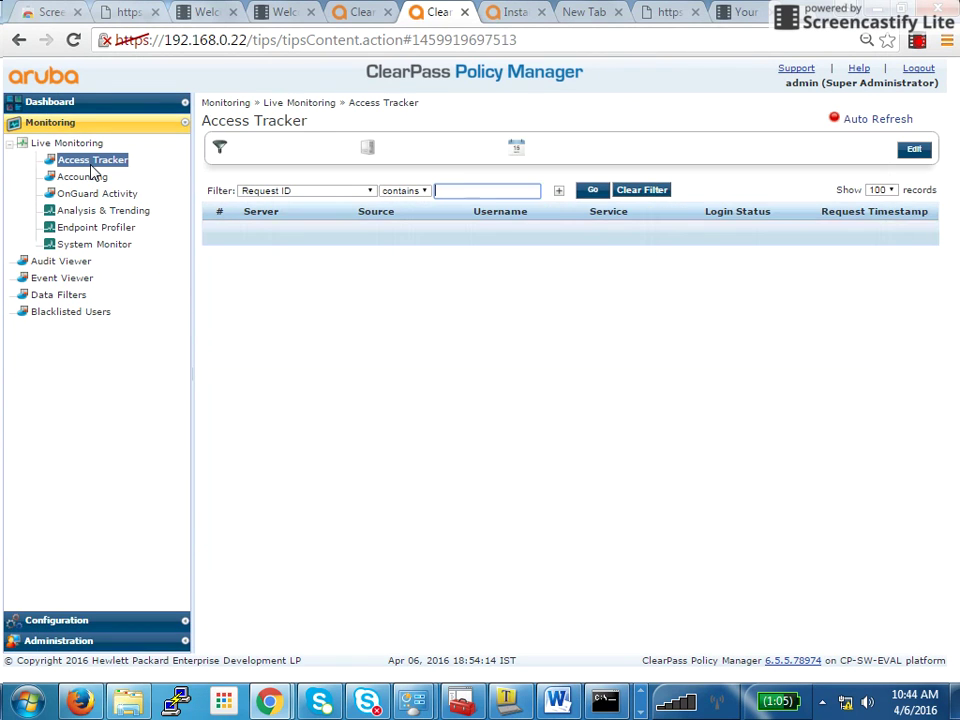